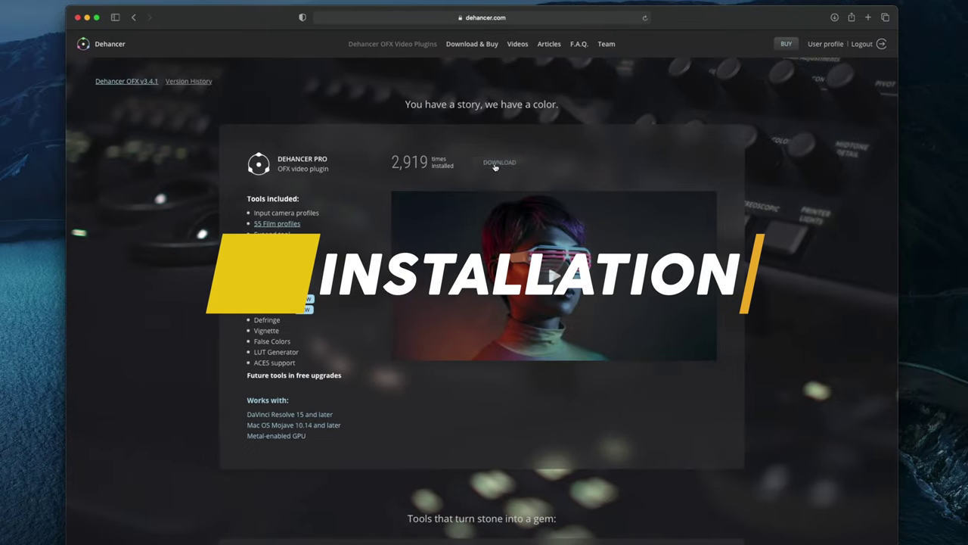
Go to the Dehancer Pro download and purchase page on dehancer.com in Safari.
left_click(497, 163)
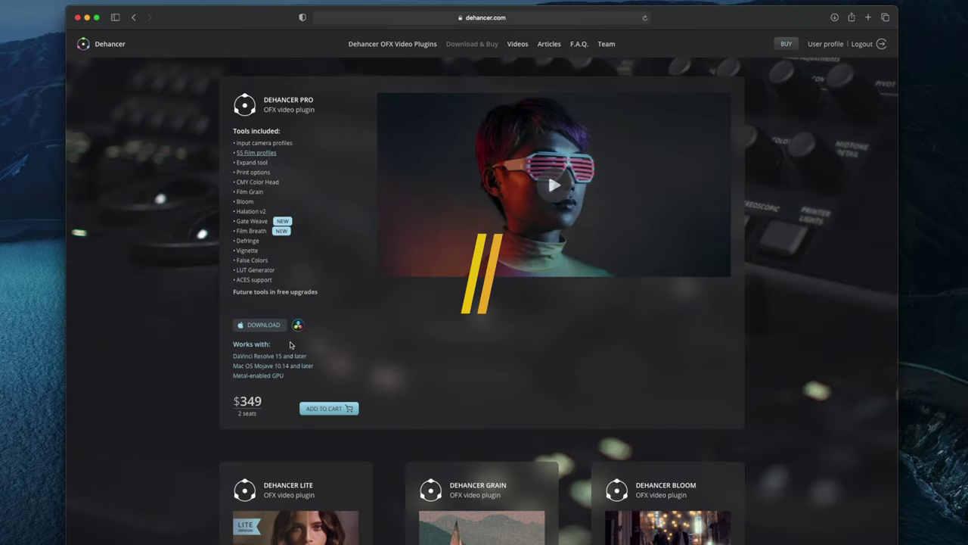
Download the Dehancer Pro Mac installer and open the DehancerFilmProOfxInstaller3 folder from Downloads.
left_click(259, 324)
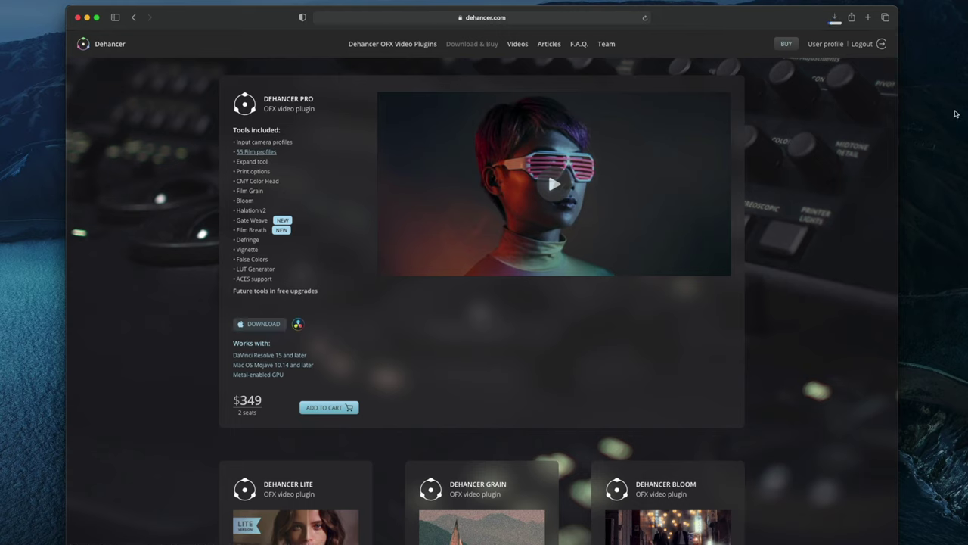
left_click(836, 18)
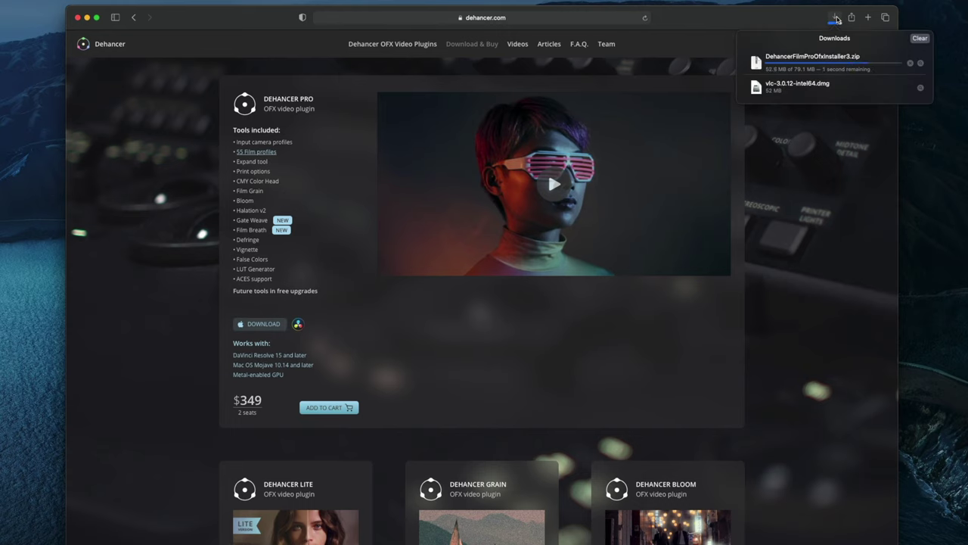
double_click(807, 60)
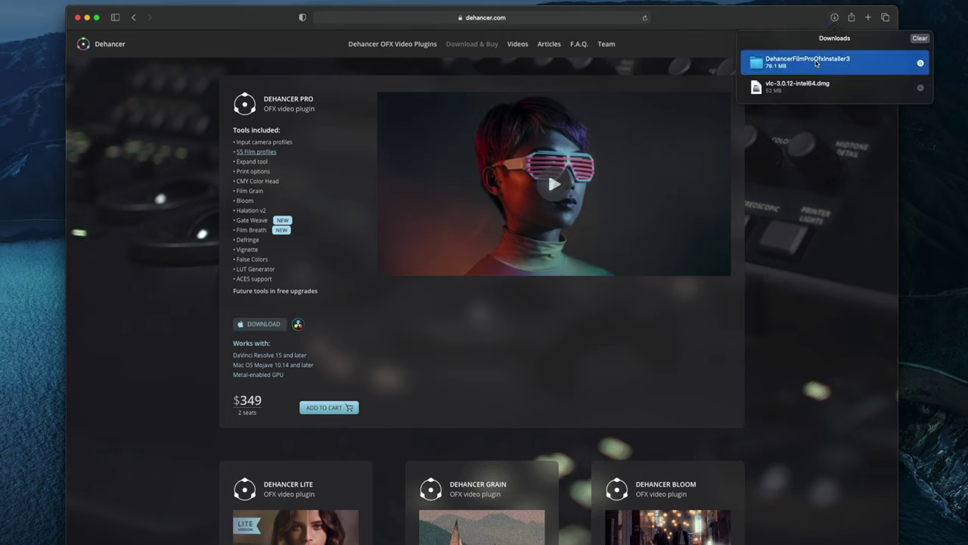
Run the Intel (x86) installer to install the Dehancer Film component (348.71 MB), accepting the license.
left_click(614, 100)
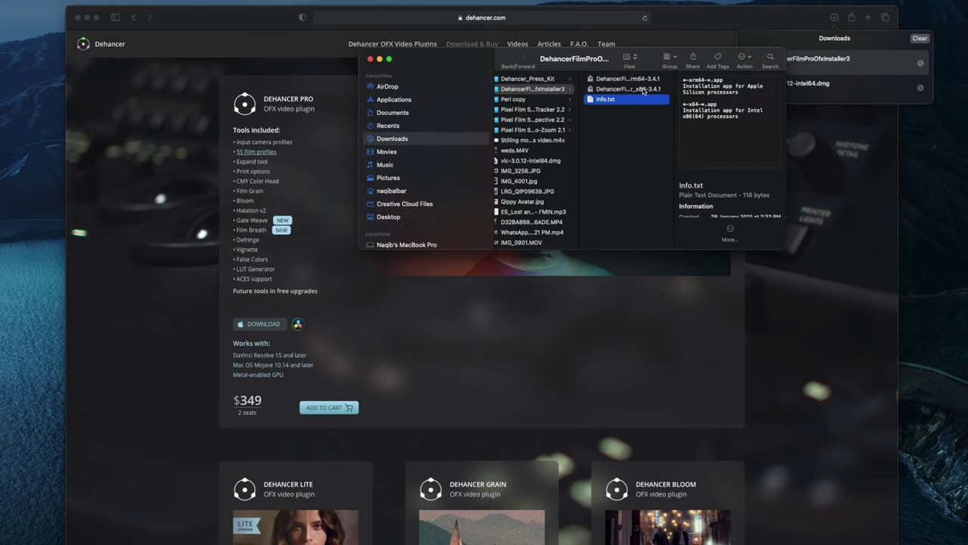
left_click(643, 89)
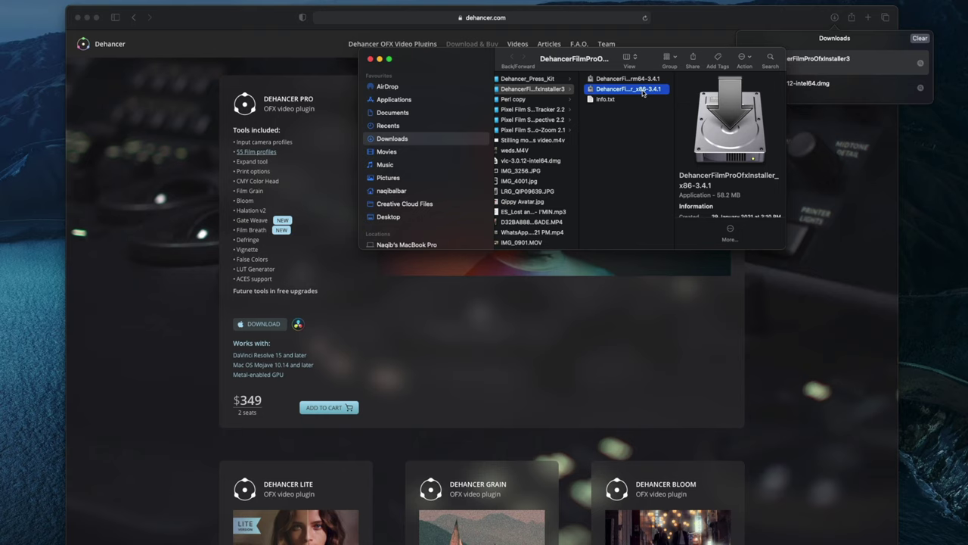
double_click(643, 89)
left_click(571, 177)
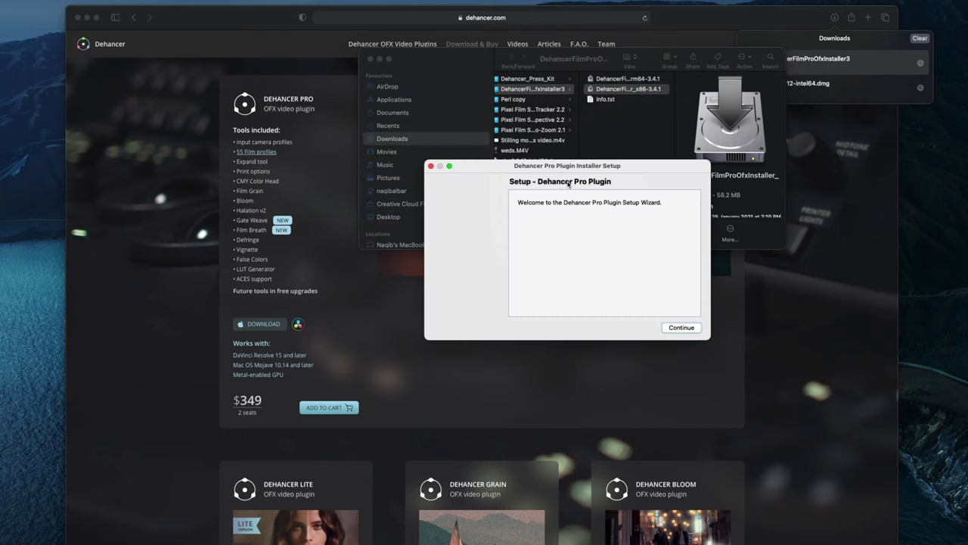
left_click(680, 328)
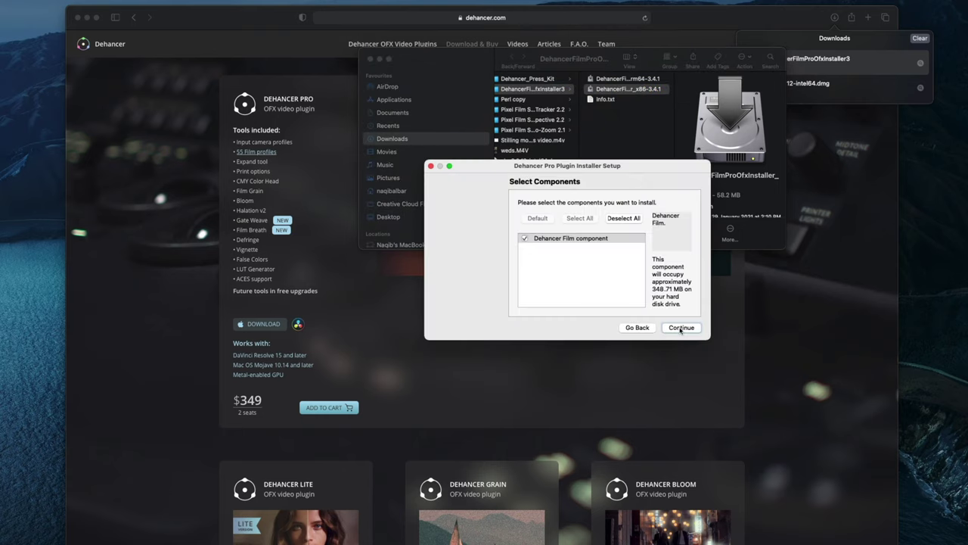
left_click(681, 327)
left_click(671, 328)
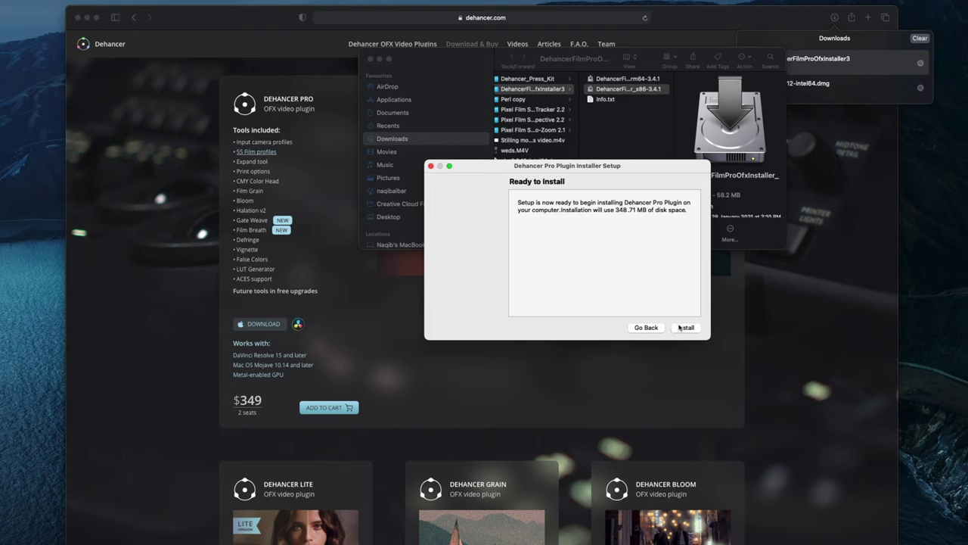
left_click(679, 327)
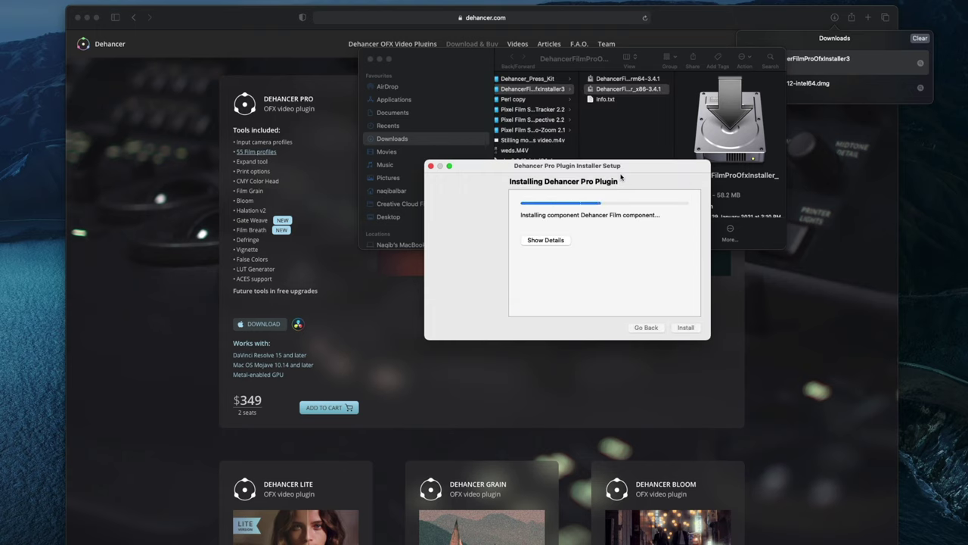
left_click(683, 326)
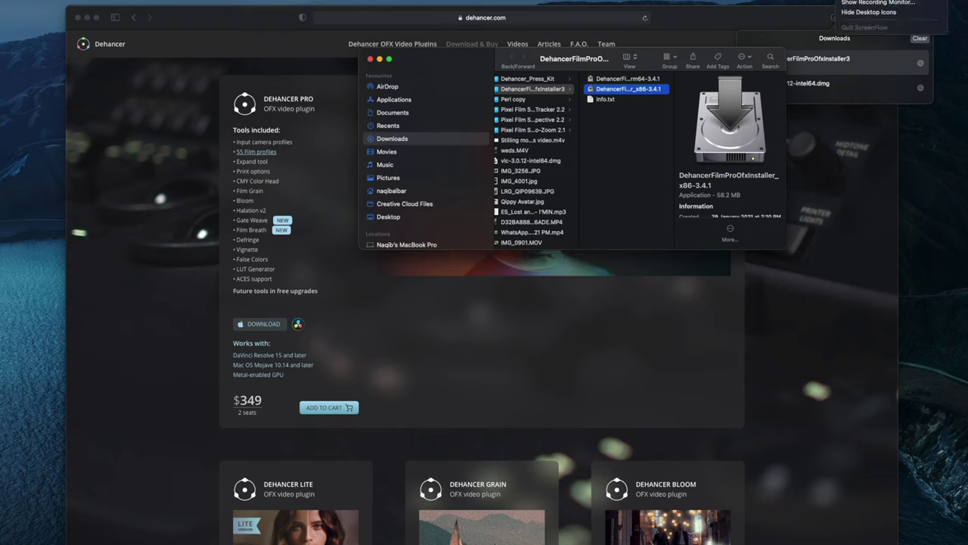
Close Finder and preview clips 053A9249 and 053A9199 in Resolve's Media page.
left_click(370, 59)
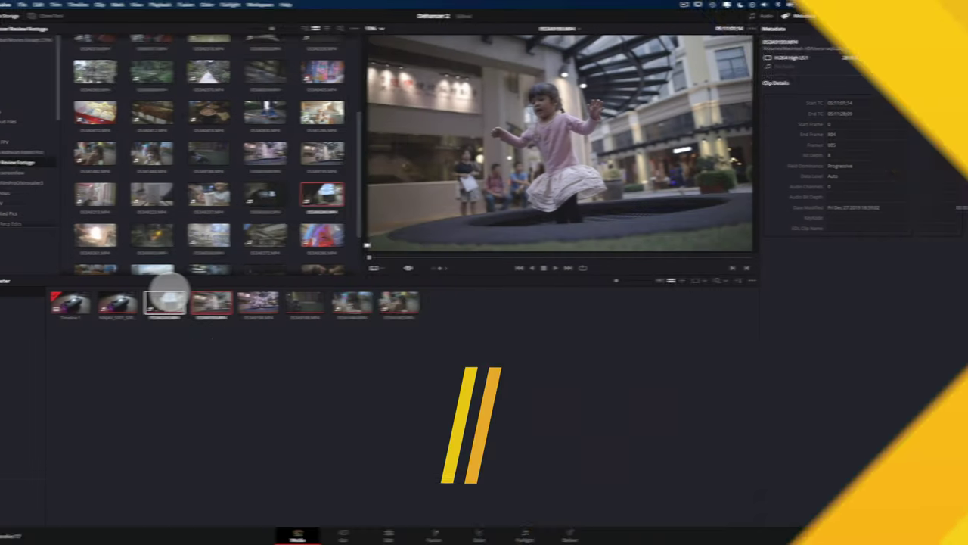
left_click(217, 301)
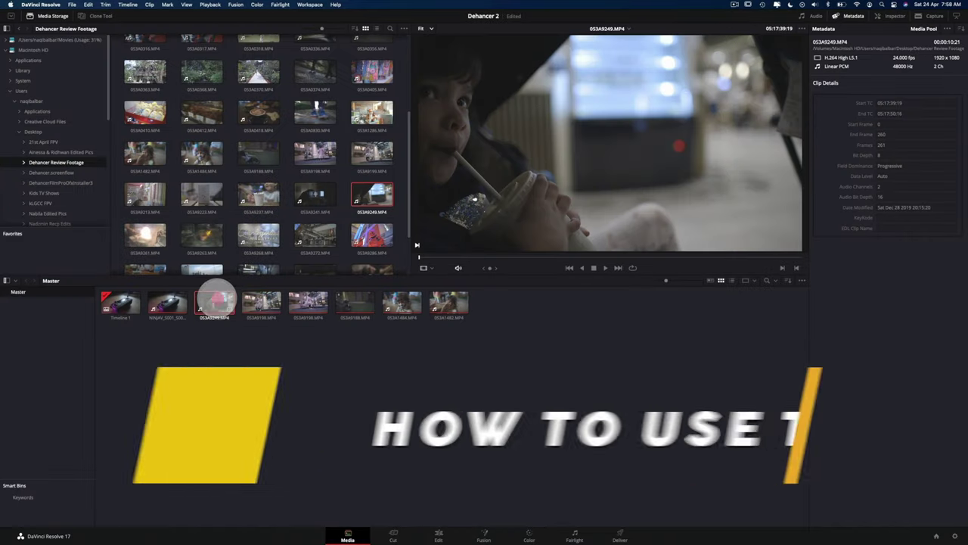
left_click(258, 301)
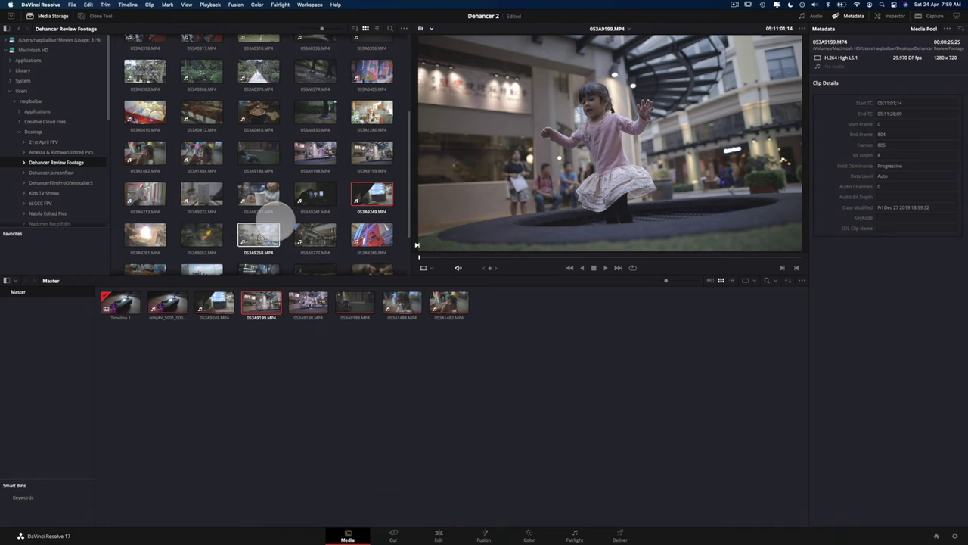
scroll(278, 219, "down", 1)
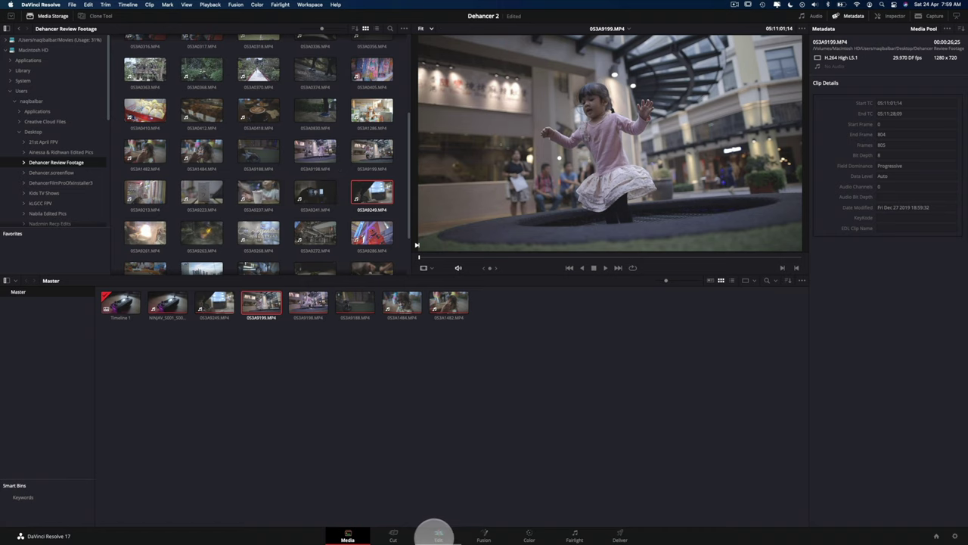
On the Edit page, select clip 053A1484 in the media pool, then move to the Color page.
left_click(438, 532)
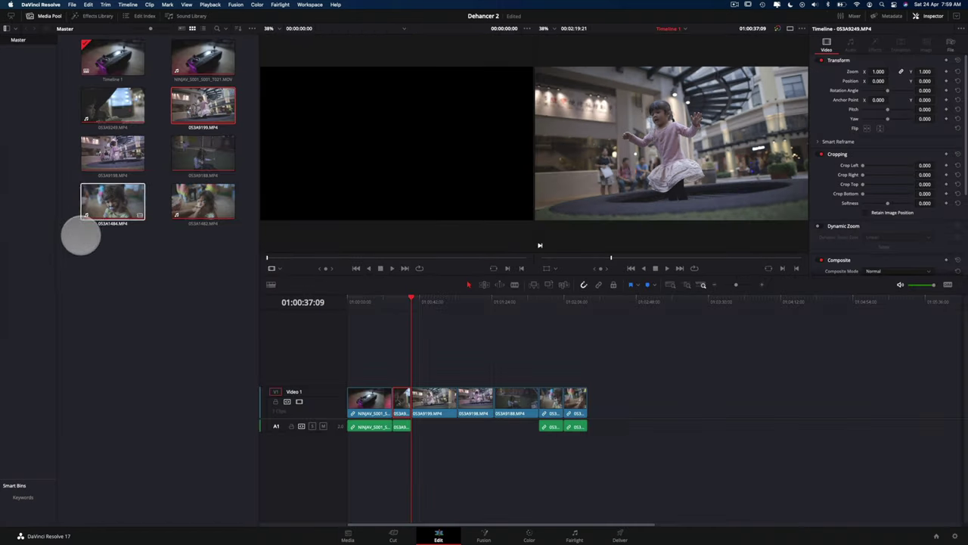
left_click(91, 196)
left_click_drag(91, 197, 158, 227)
left_click(470, 334)
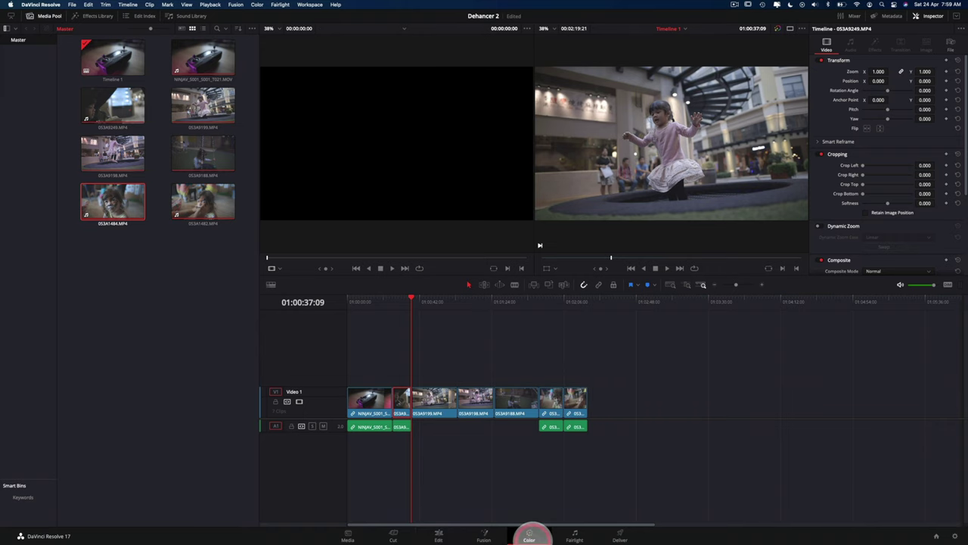
left_click(529, 536)
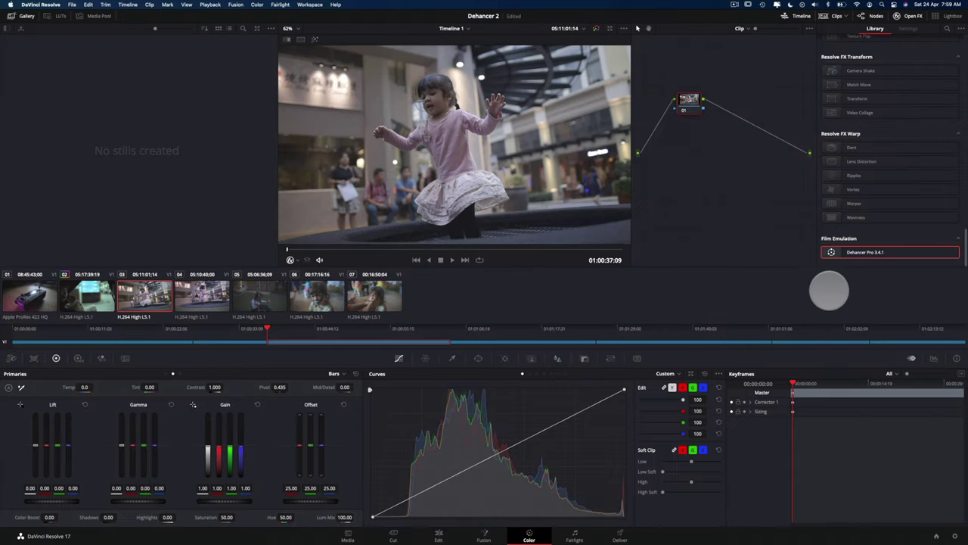
Drag Dehancer Pro 3.4.1 from the OpenFX Film Emulation list onto node 01.
scroll(877, 173, "up", 10)
scroll(878, 174, "down", 3)
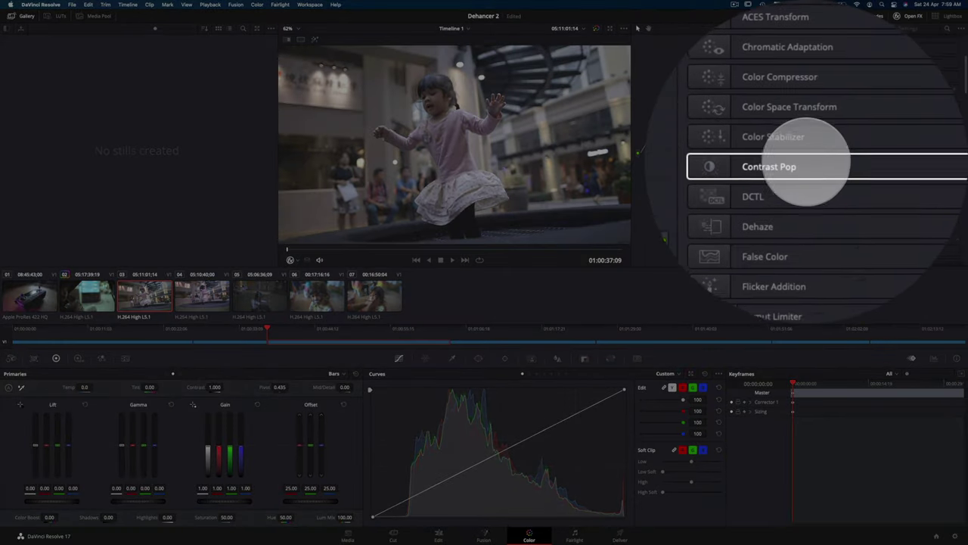
scroll(806, 161, "down", 3)
scroll(806, 160, "down", 15)
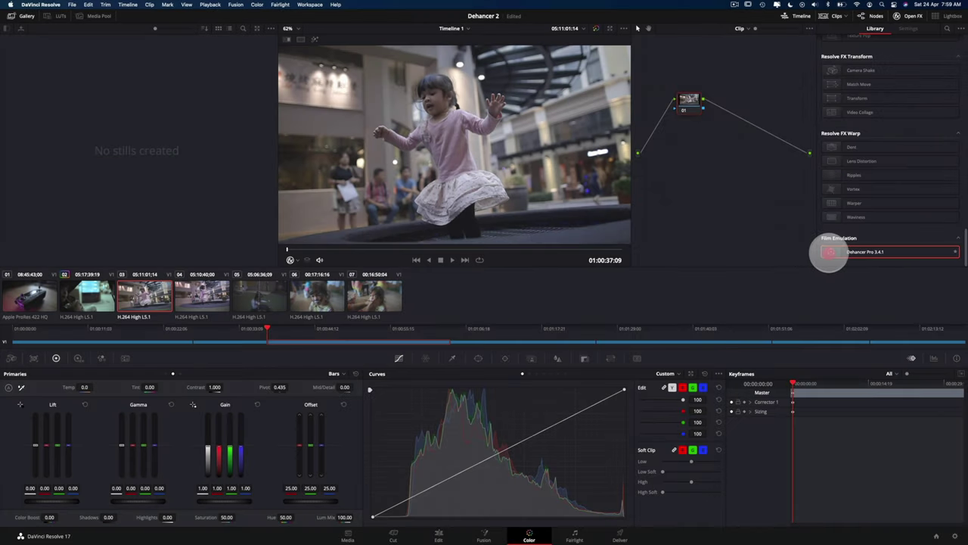
left_click_drag(830, 252, 685, 99)
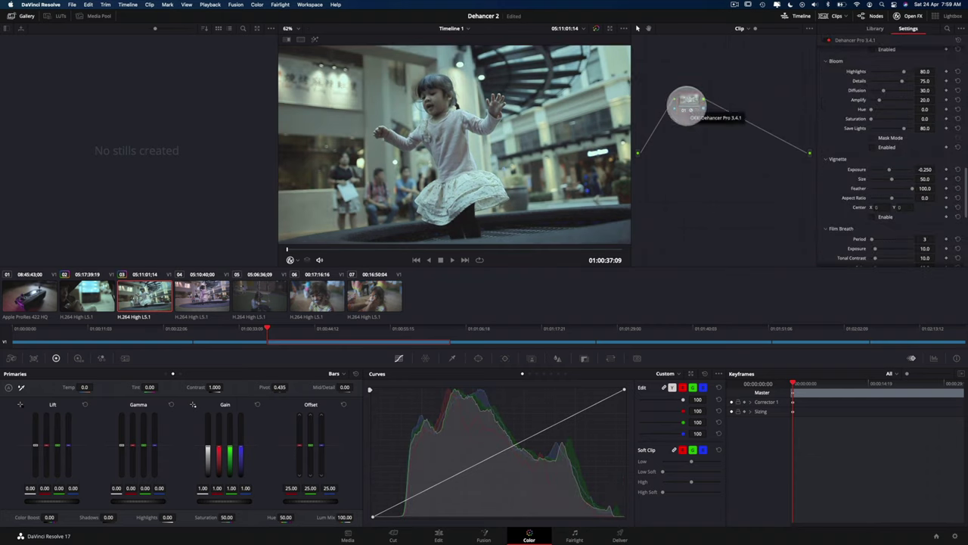
Compare the Adox Color Negative 100, Agfa Agfacolor 100 and Agfacolor Portrait XPS 160 film profiles.
scroll(878, 121, "up", 10)
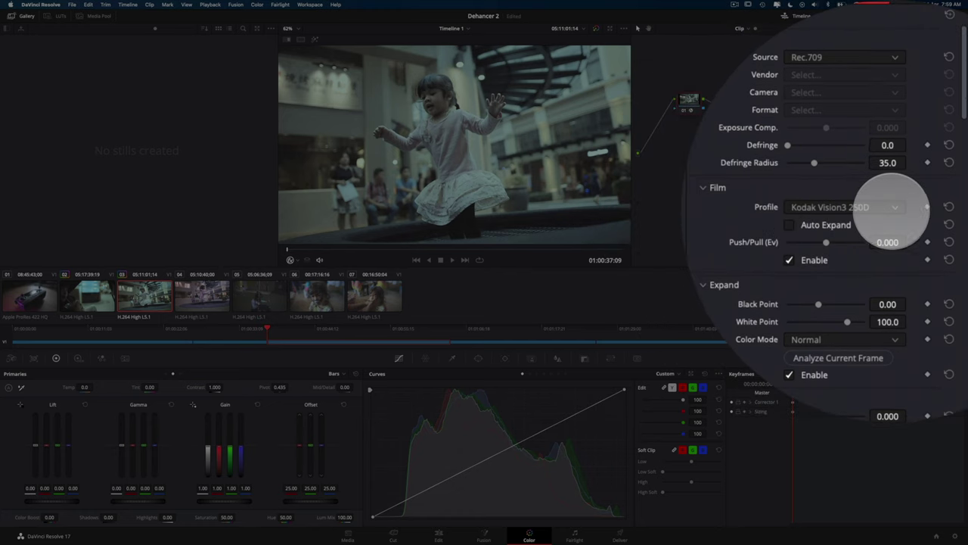
left_click(894, 212)
scroll(894, 212, "up", 10)
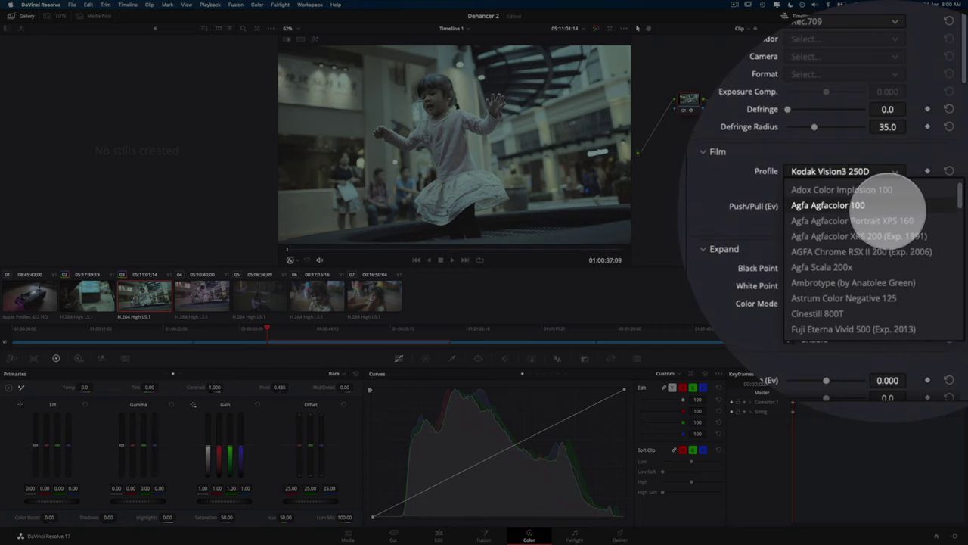
scroll(894, 205, "down", 12)
scroll(896, 203, "up", 12)
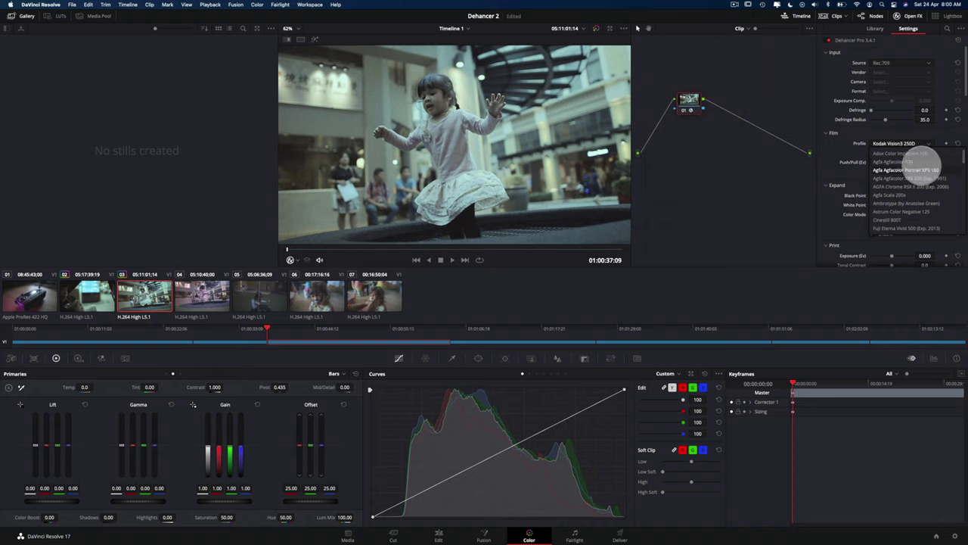
left_click(897, 153)
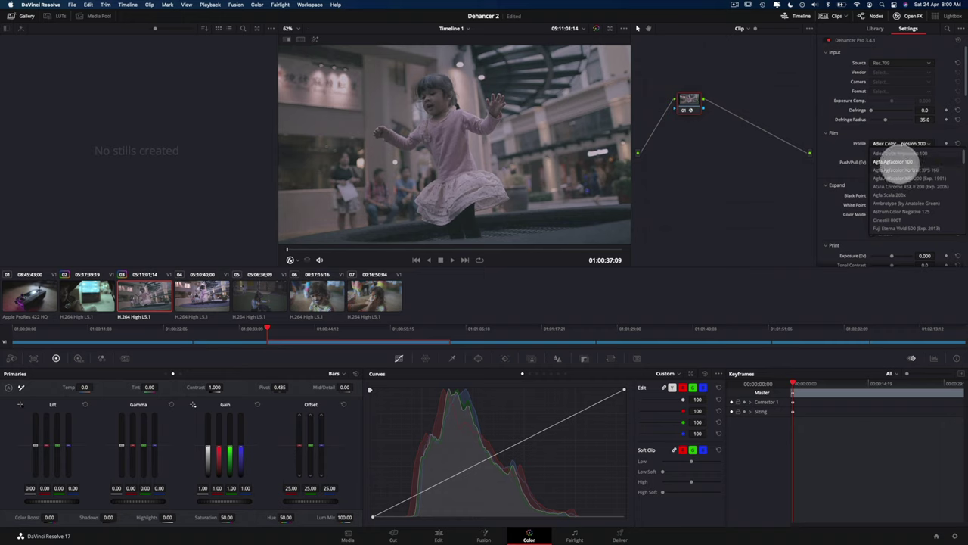
left_click(894, 162)
left_click(894, 144)
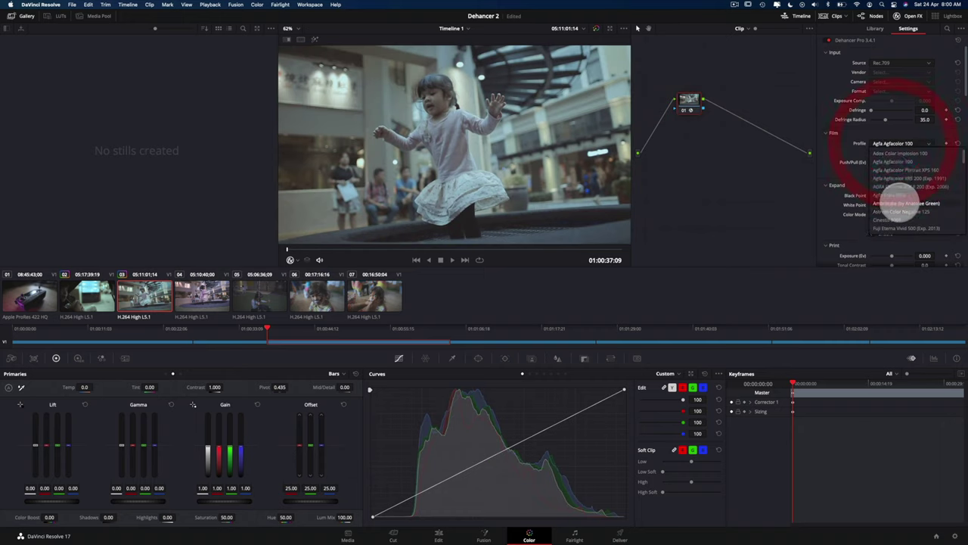
left_click(894, 169)
left_click(894, 144)
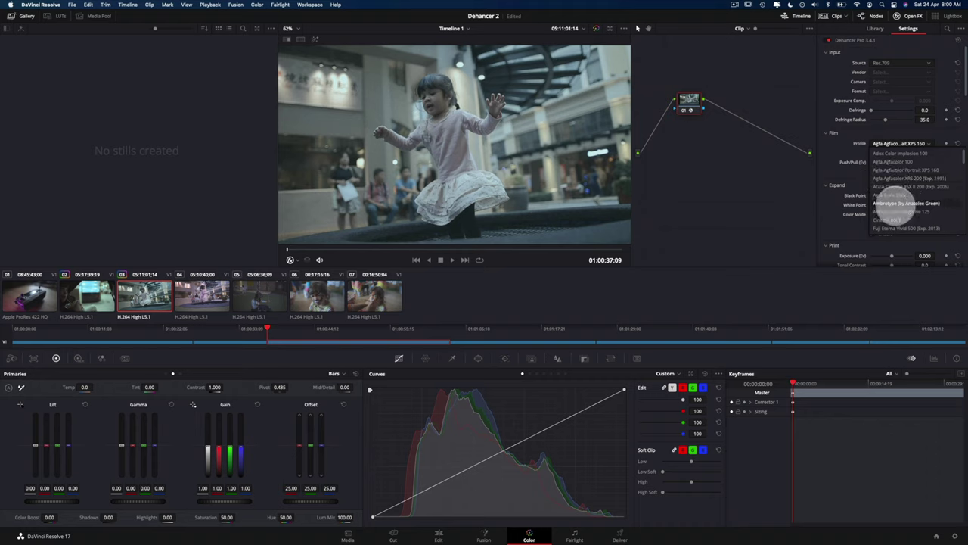
Set the Dehancer film profile to Fuji Eterna Vivid 500 (Exp. 2013).
scroll(900, 212, "down", 2)
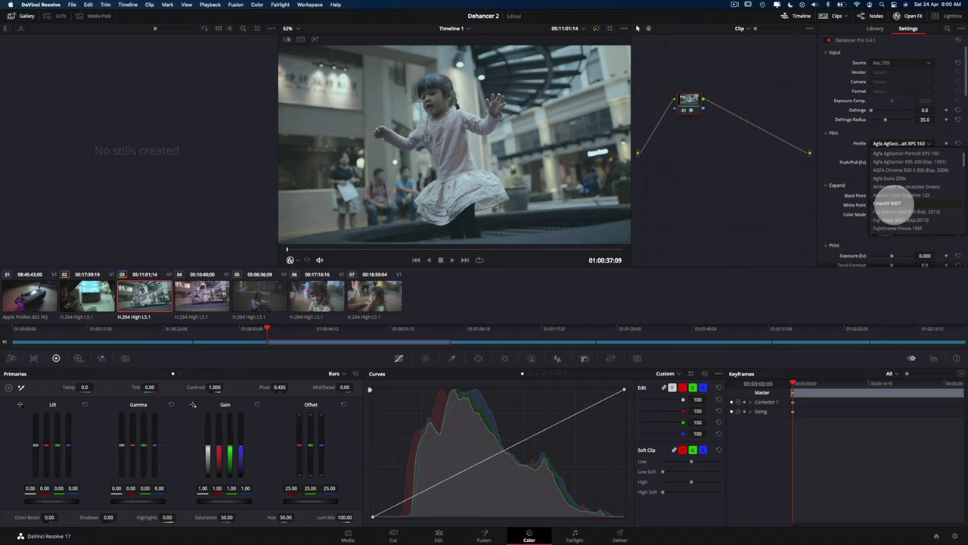
left_click(882, 153)
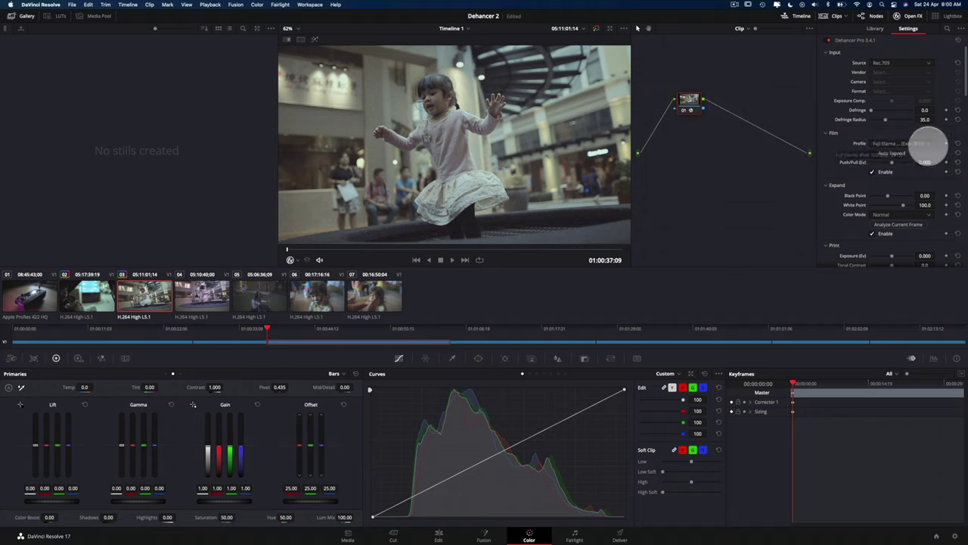
left_click(897, 144)
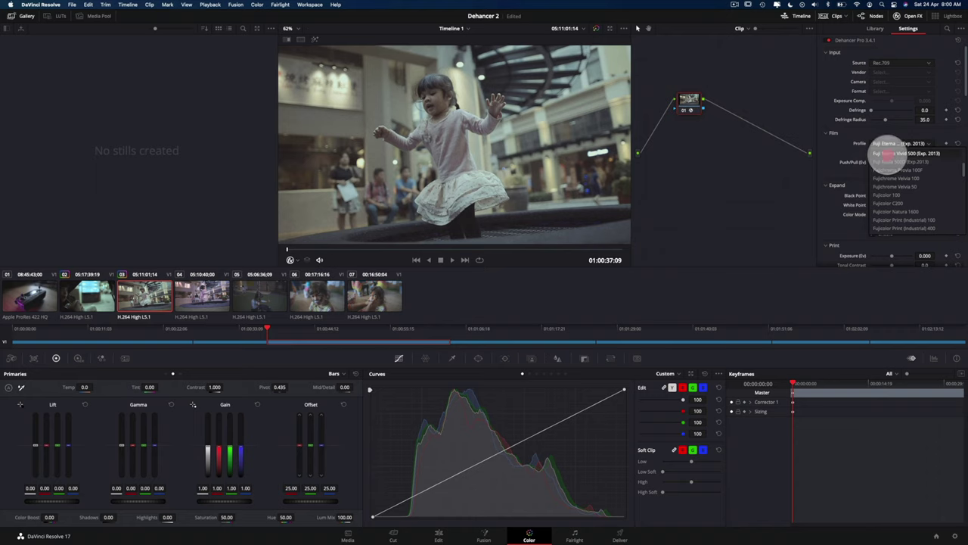
left_click(889, 153)
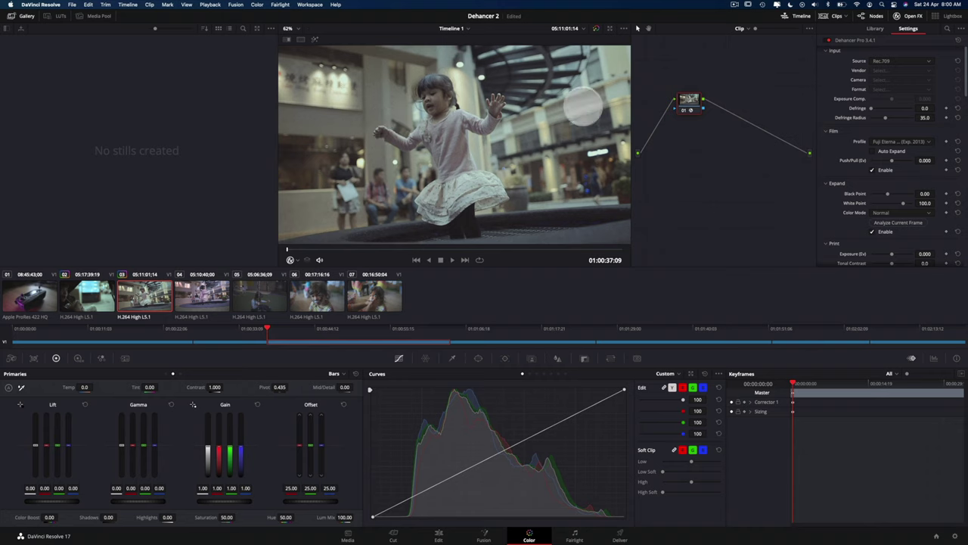
Set the Expand Black Point to 3.40 and White Point to 80.7.
scroll(862, 170, "down", 5)
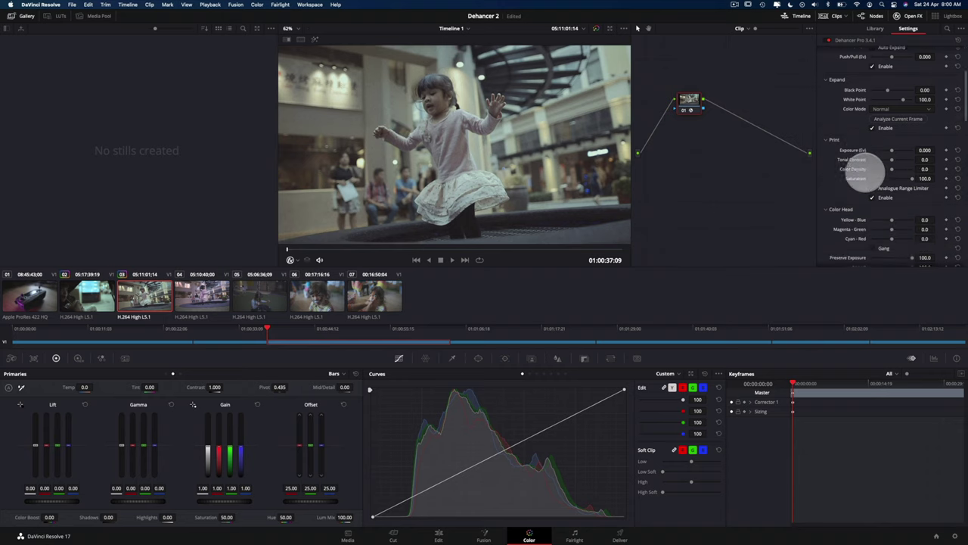
scroll(862, 171, "down", 6)
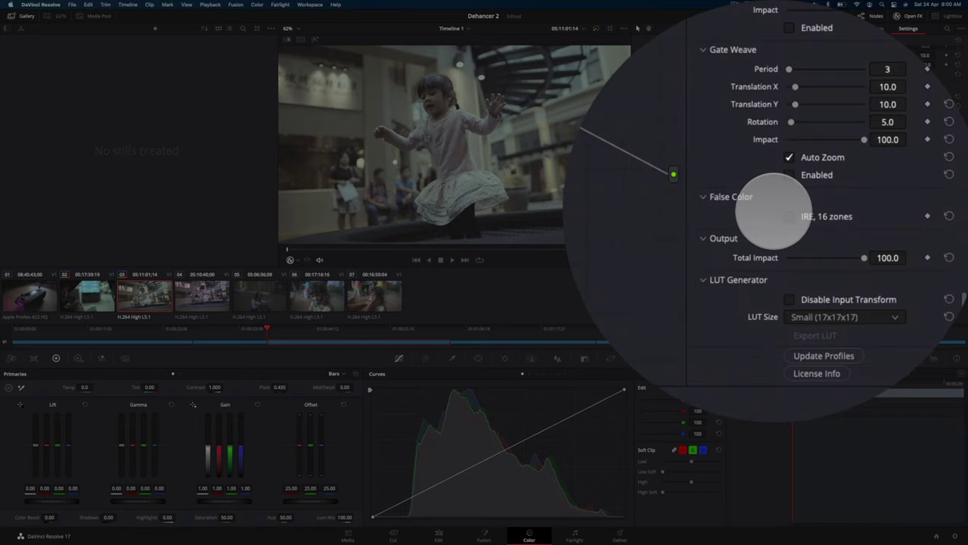
scroll(773, 212, "up", 10)
scroll(773, 212, "down", 5)
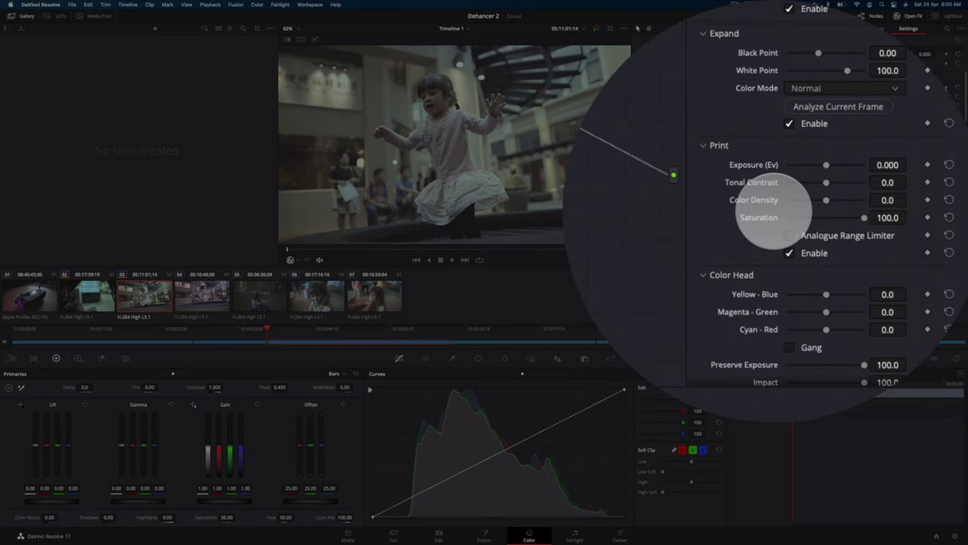
scroll(773, 211, "up", 5)
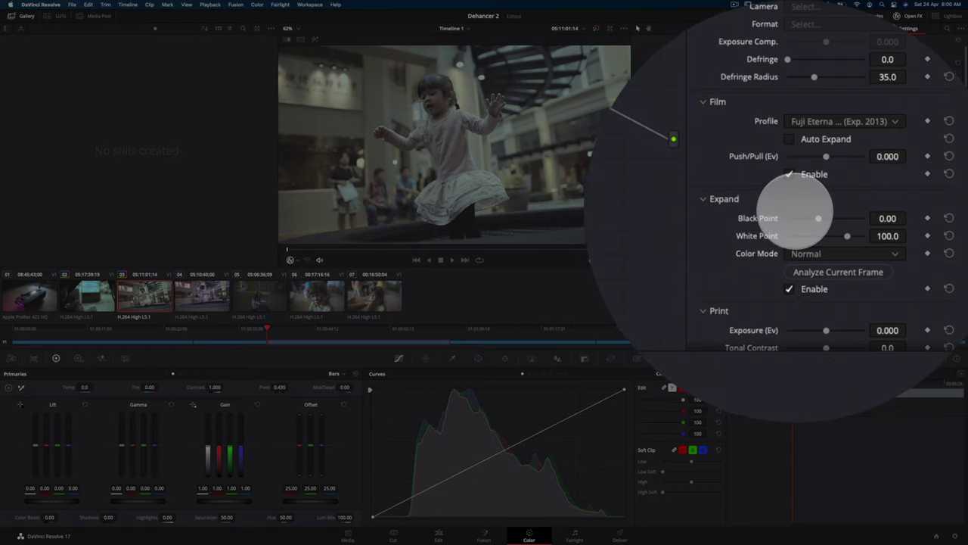
scroll(779, 211, "down", 3)
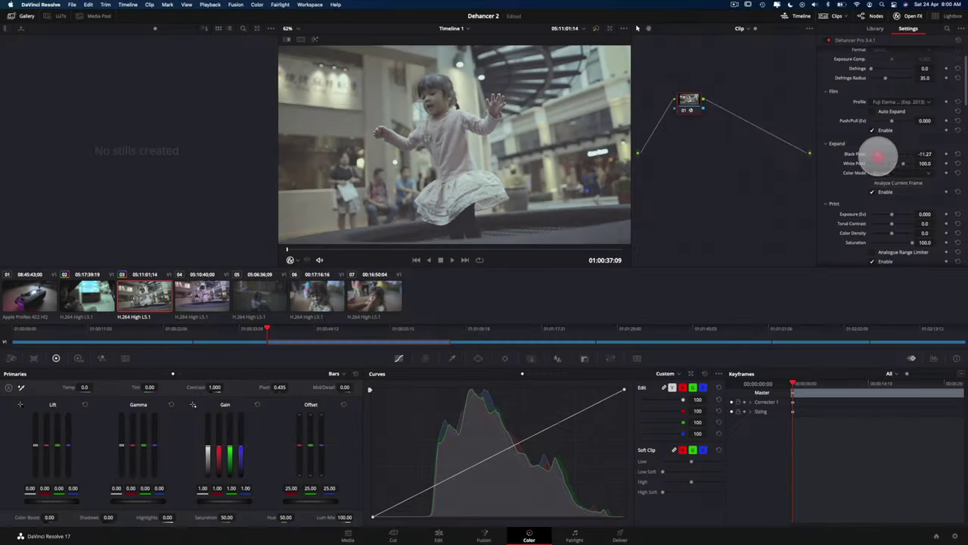
left_click_drag(875, 159, 895, 163)
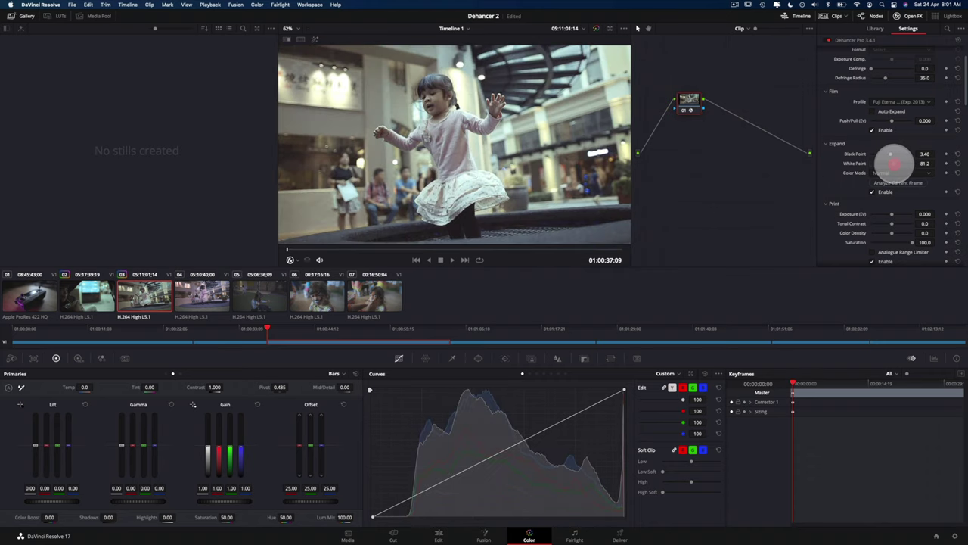
left_click_drag(894, 163, 882, 162)
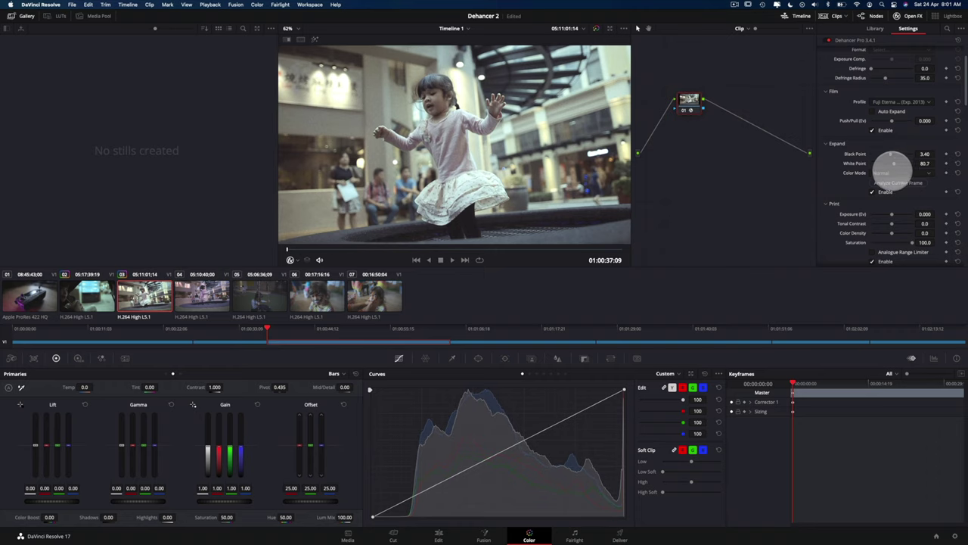
Try Luma for the Expand Color Mode, then return it to Normal.
left_click(889, 172)
left_click(882, 189)
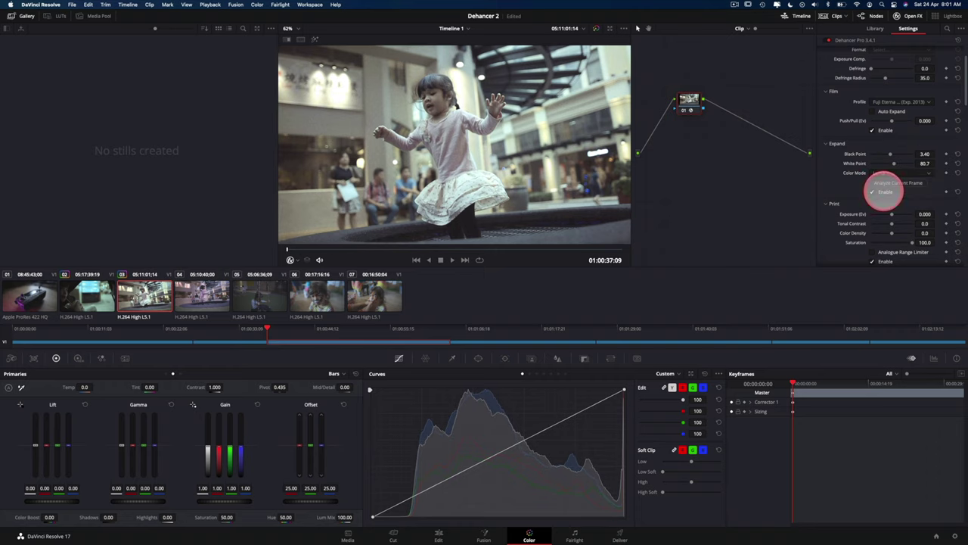
left_click(881, 172)
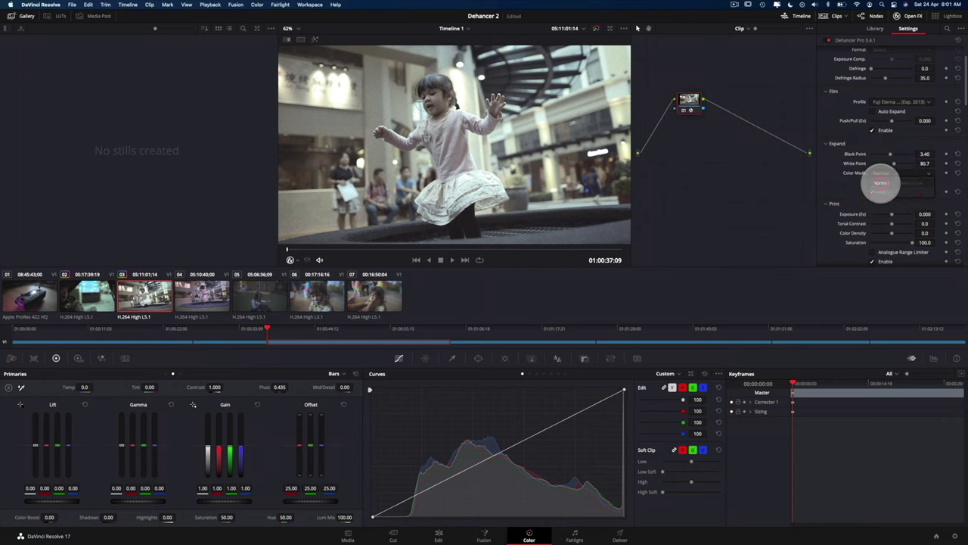
left_click(880, 177)
scroll(858, 128, "up", 3)
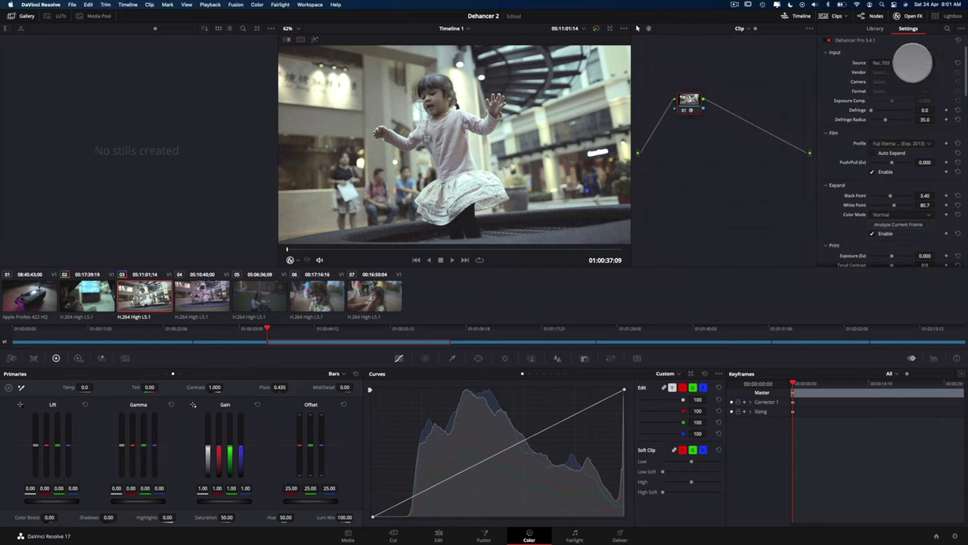
Try ACEScct (AP1), then set the Dehancer input Source to Choose Camera and show the camera vendors.
left_click(899, 64)
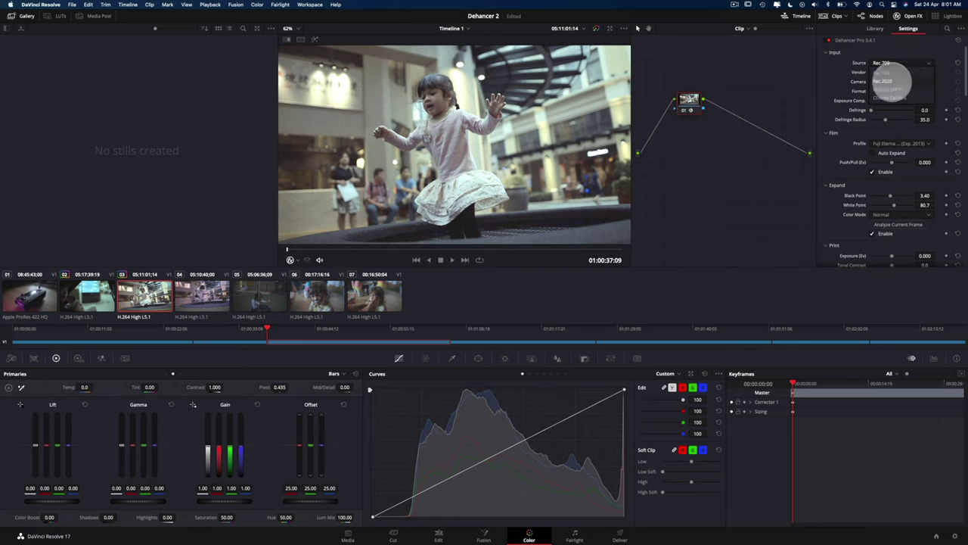
left_click(891, 89)
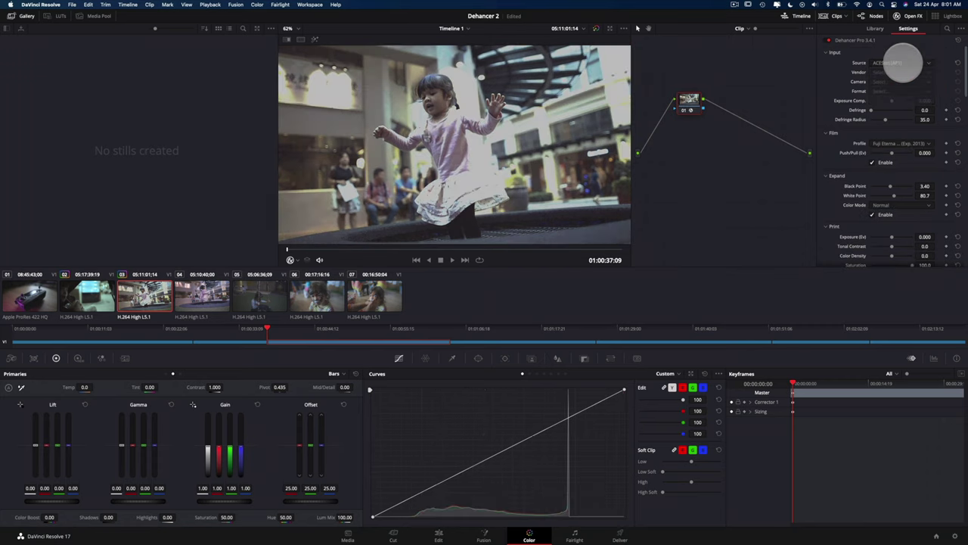
left_click(890, 62)
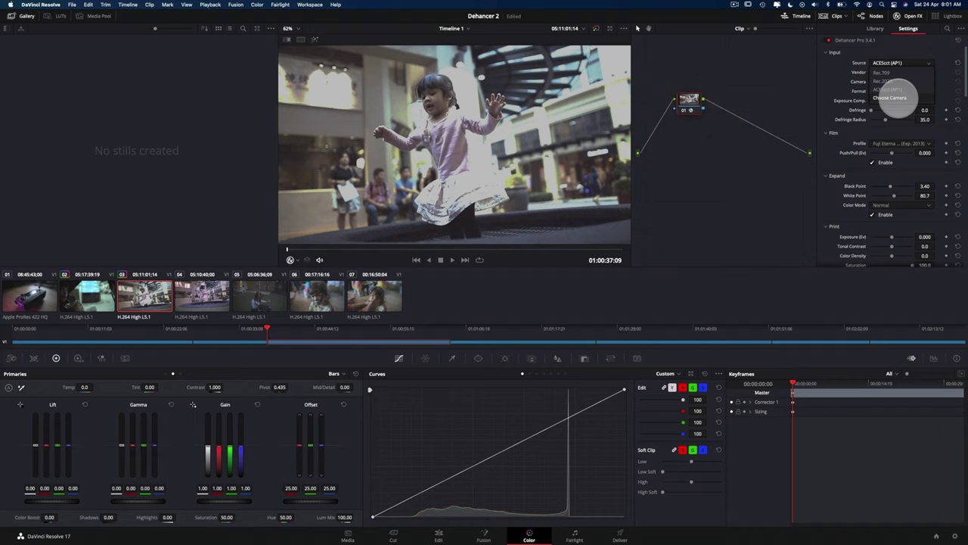
left_click(893, 98)
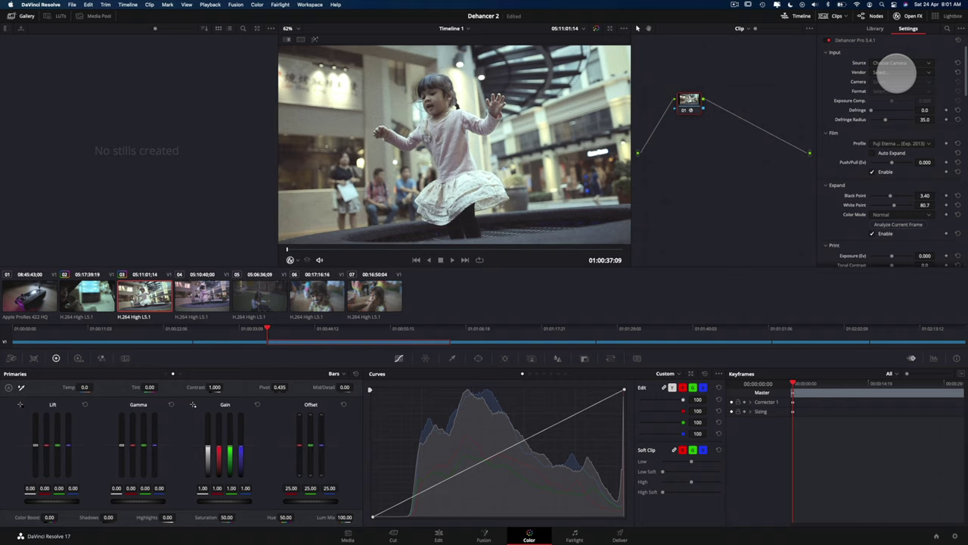
left_click(895, 72)
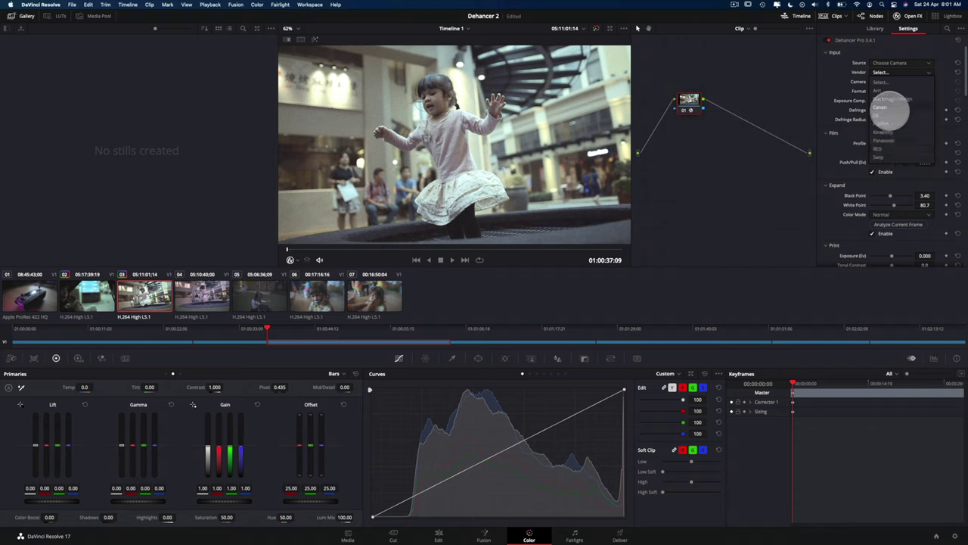
Set the camera Vendor to Canon, Camera to C200 and Format to BT.709.
left_click(889, 108)
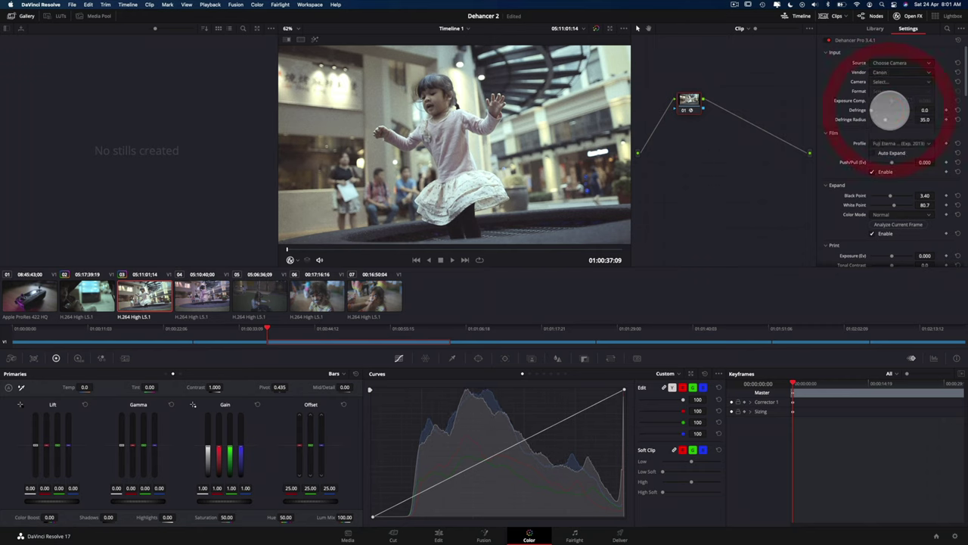
left_click(886, 81)
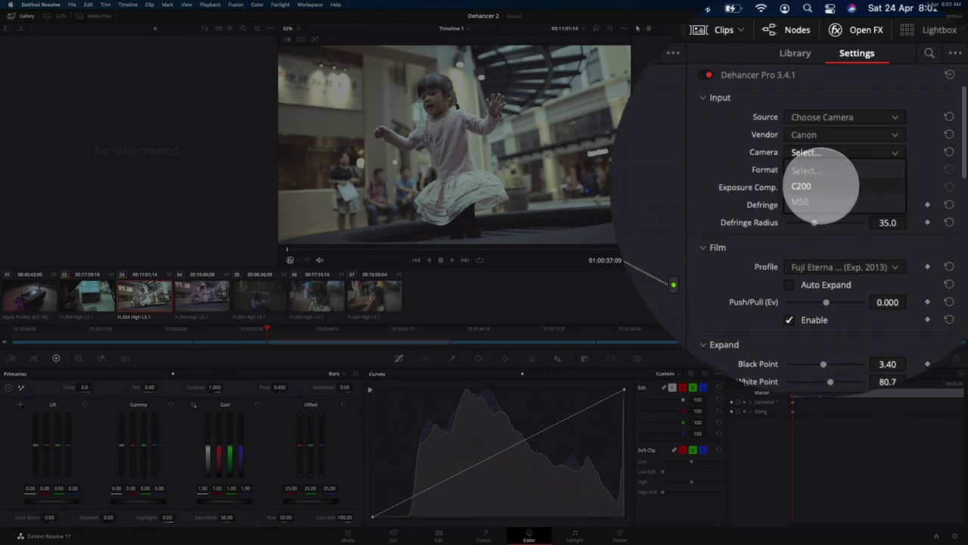
left_click(817, 186)
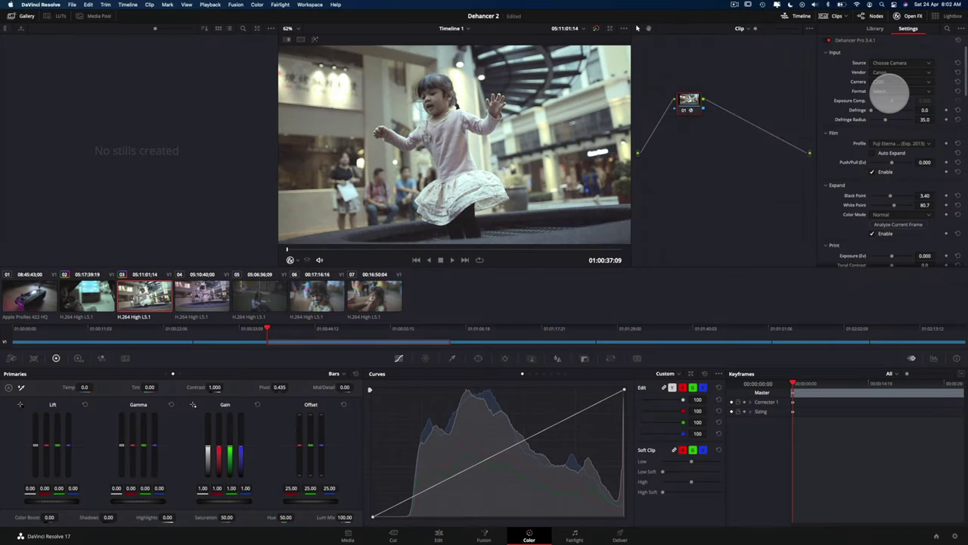
left_click(889, 91)
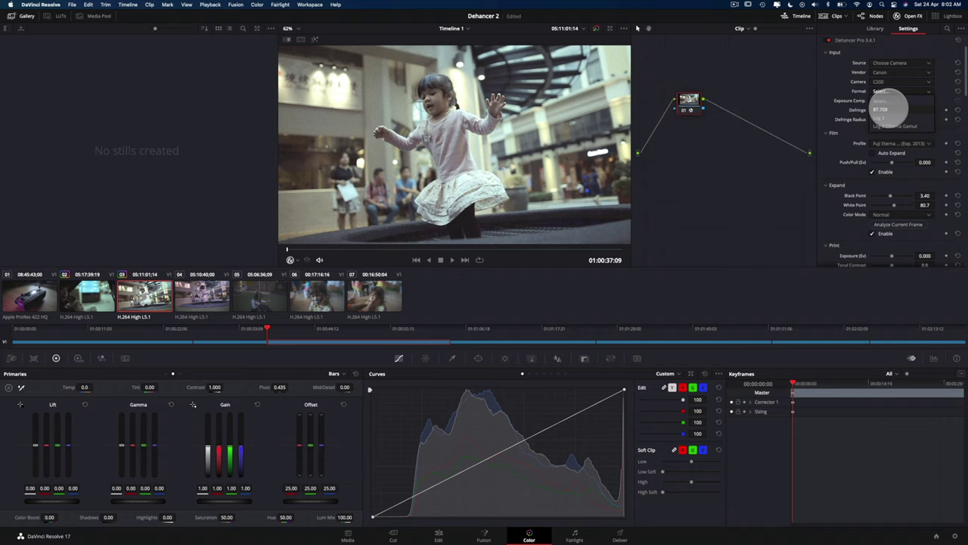
left_click(897, 110)
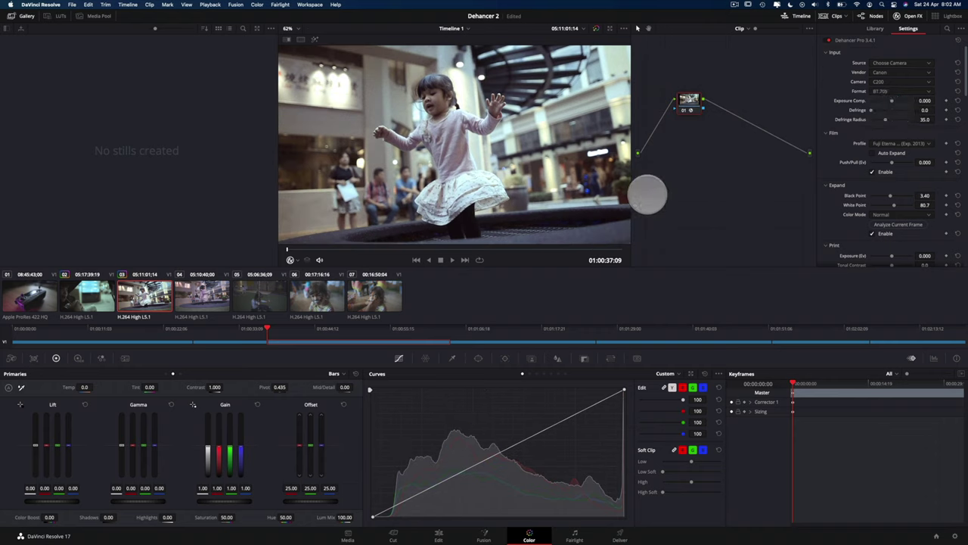
scroll(849, 215, "down", 3)
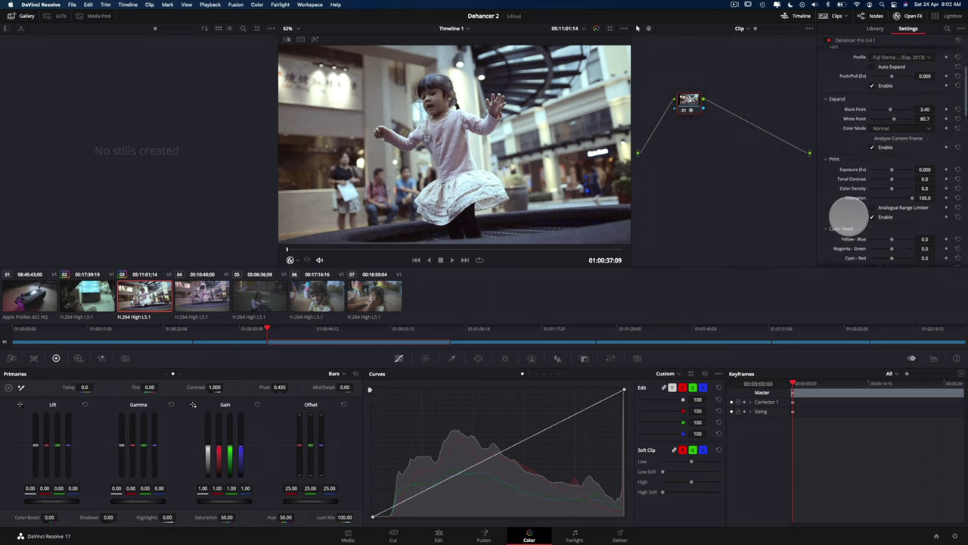
Set the Print exposure to about -1.7 and raise Color Density to 33.9.
scroll(849, 215, "down", 3)
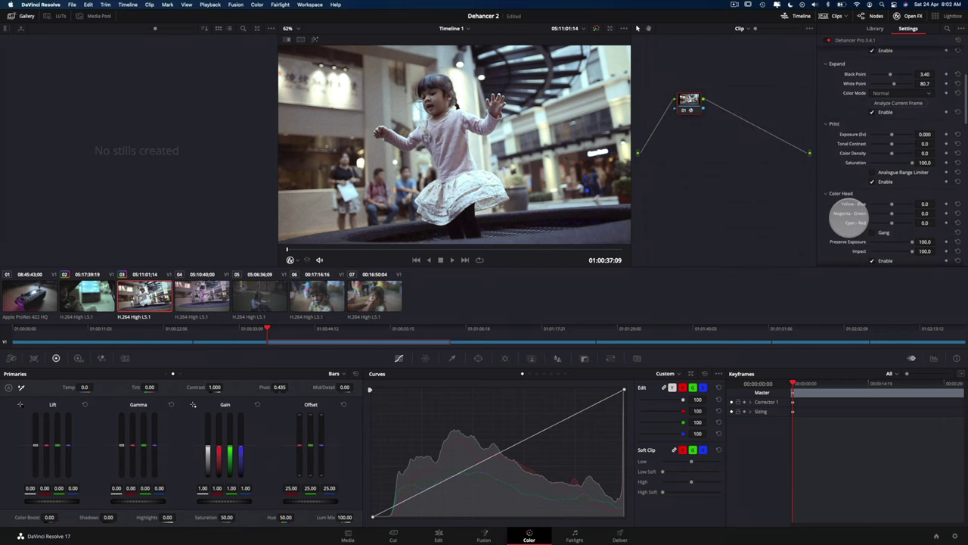
scroll(849, 216, "down", 1)
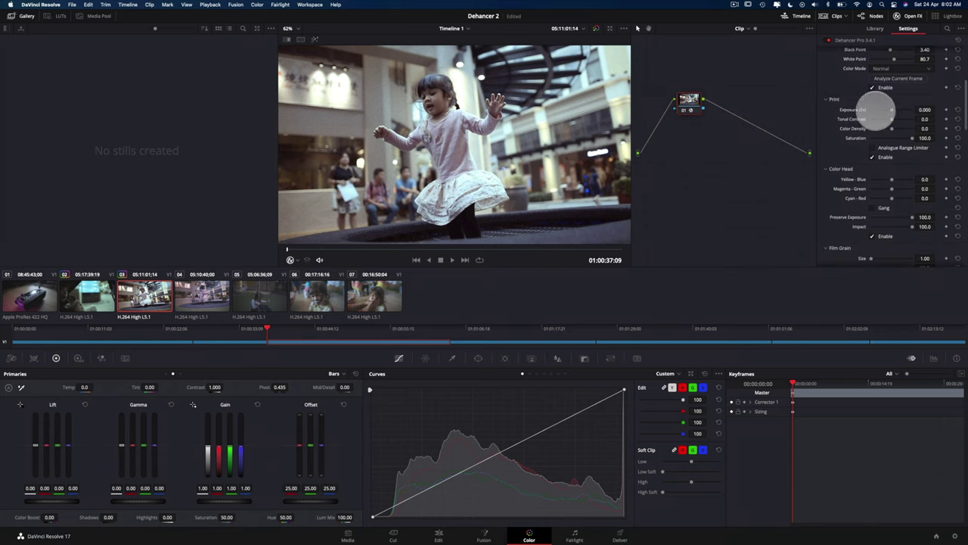
left_click(875, 111)
left_click_drag(876, 111, 890, 108)
left_click_drag(831, 205, 817, 205)
scroll(817, 205, "down", 5)
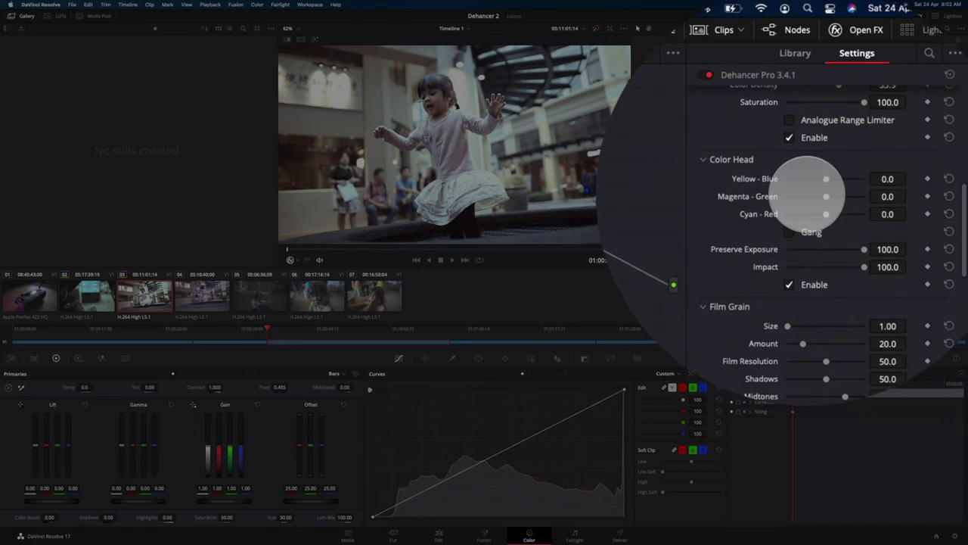
scroll(811, 209, "down", 5)
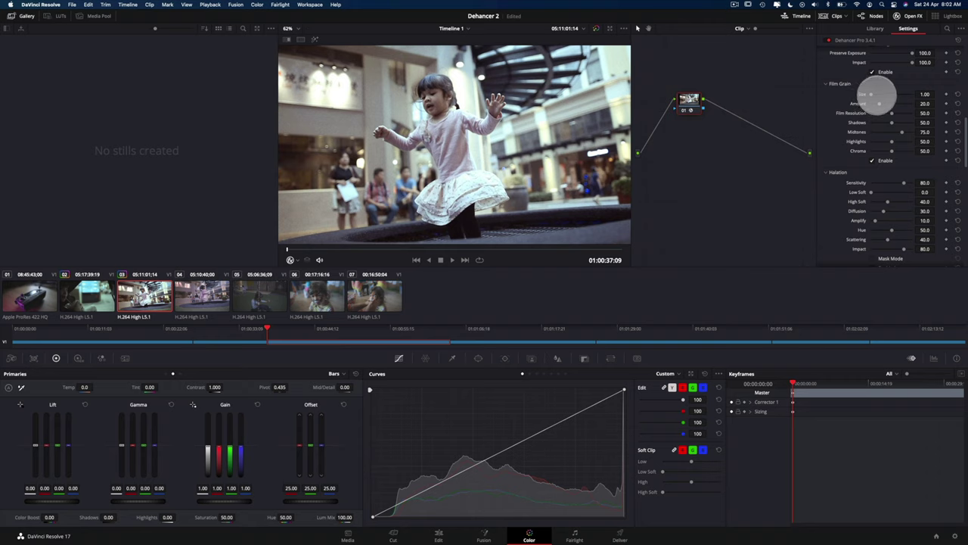
Try enlarging the Dehancer film grain size to 10.59, then bring it back down.
left_click(878, 94)
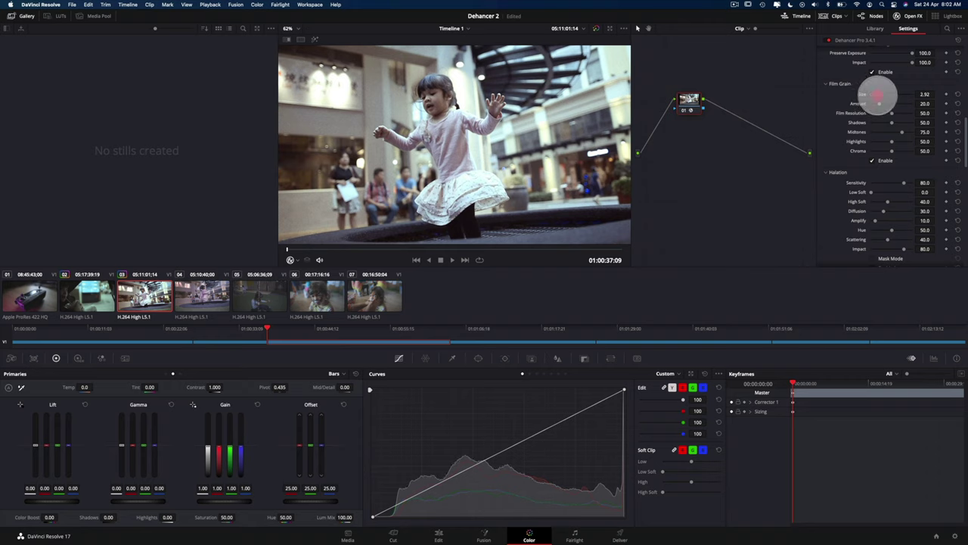
left_click_drag(878, 94, 907, 94)
left_click_drag(855, 174, 854, 173)
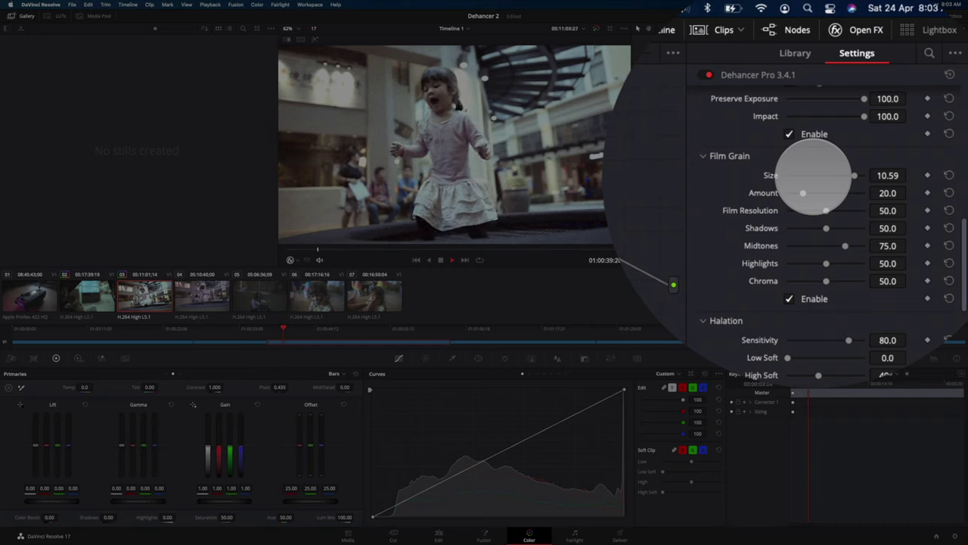
left_click_drag(808, 175, 799, 195)
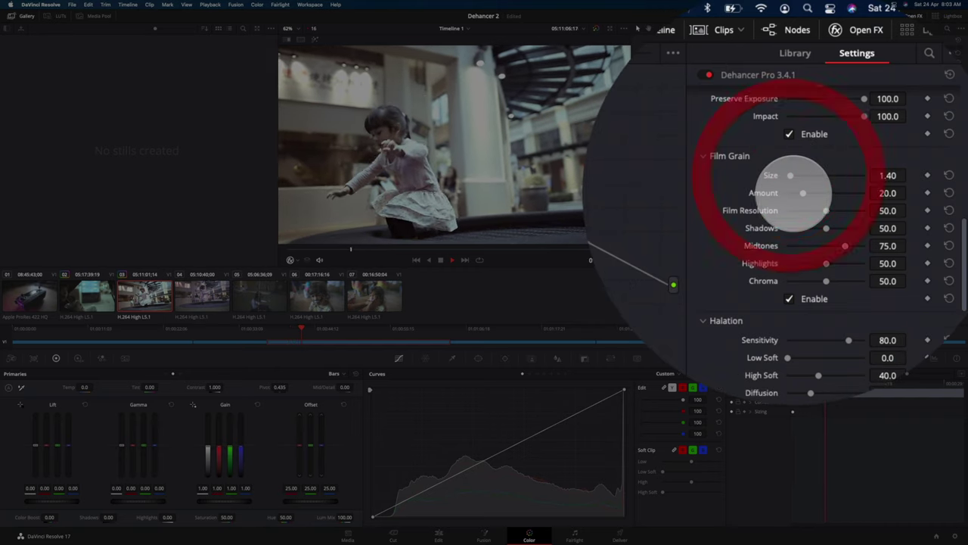
Lower the grain Amount to 11 and set Film Resolution to about 50.
mouse_move(888, 104)
left_mouse_down()
mouse_move(928, 103)
mouse_move(905, 103)
left_mouse_up()
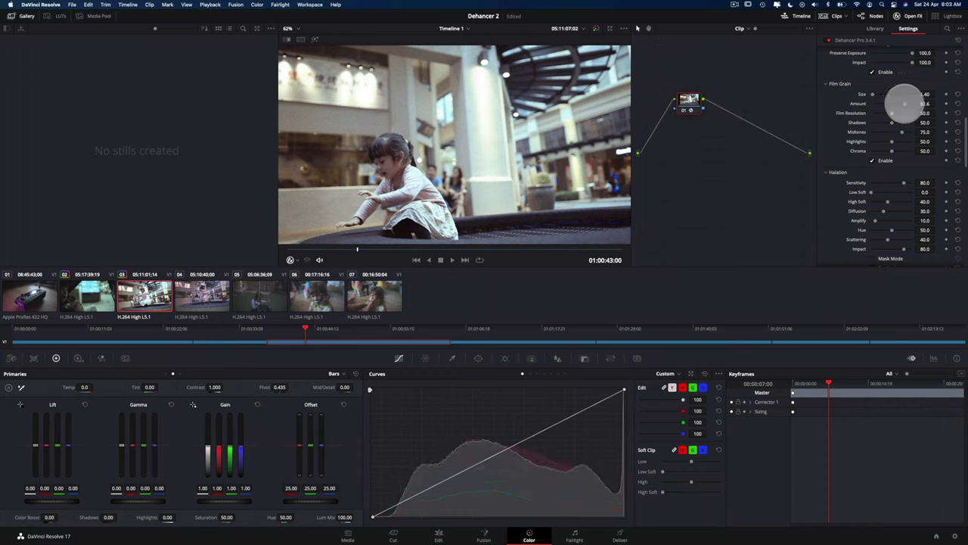
left_click_drag(895, 103, 872, 103)
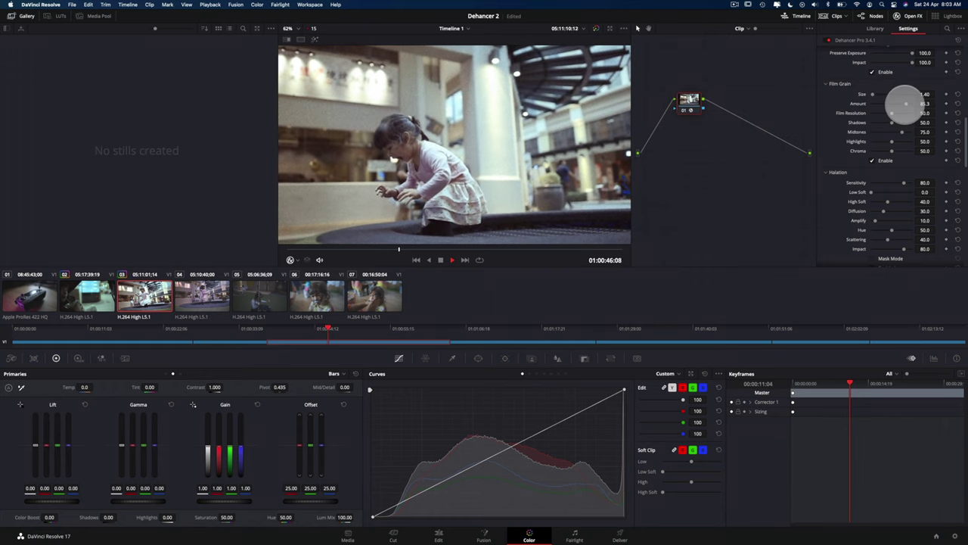
left_click_drag(884, 102, 905, 113)
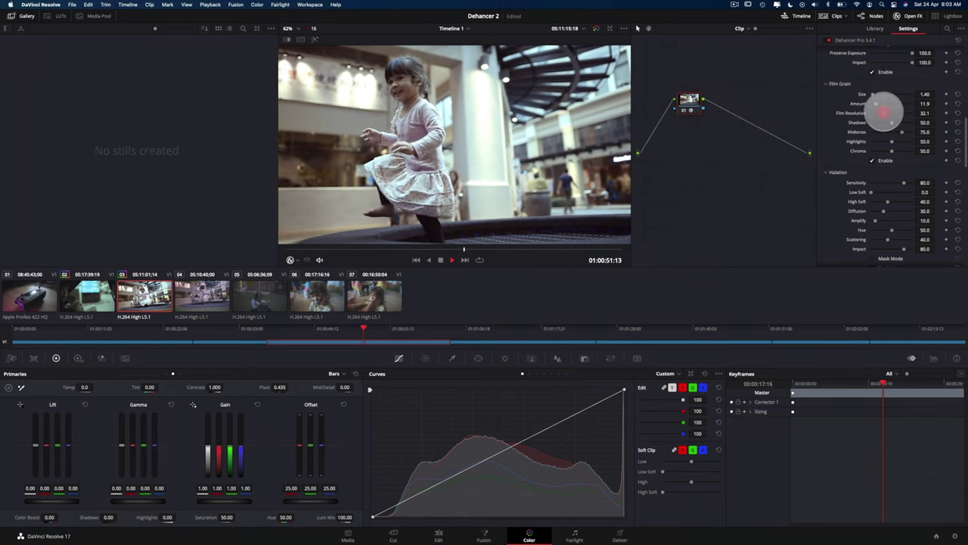
left_click_drag(886, 112, 896, 112)
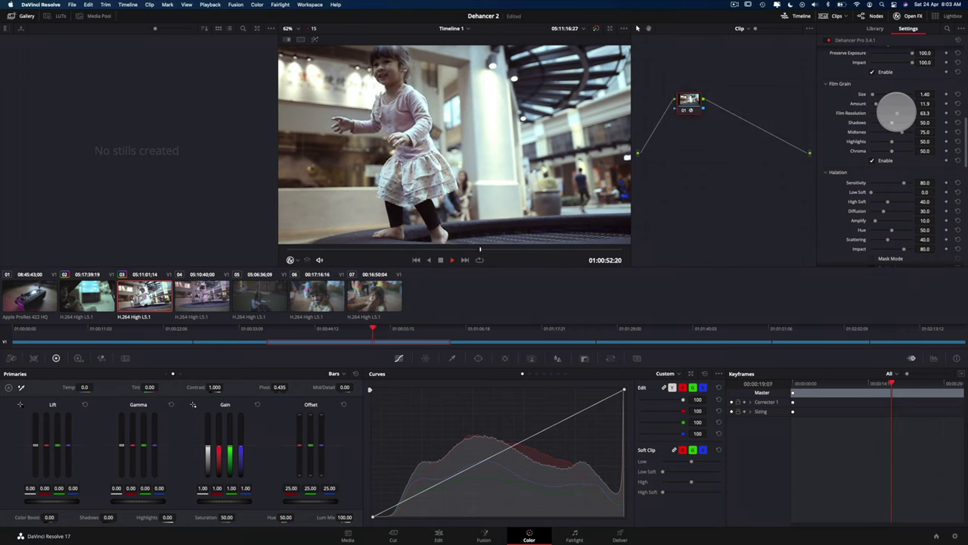
mouse_move(876, 103)
left_mouse_down()
mouse_move(865, 114)
mouse_move(912, 113)
mouse_move(886, 114)
left_mouse_up()
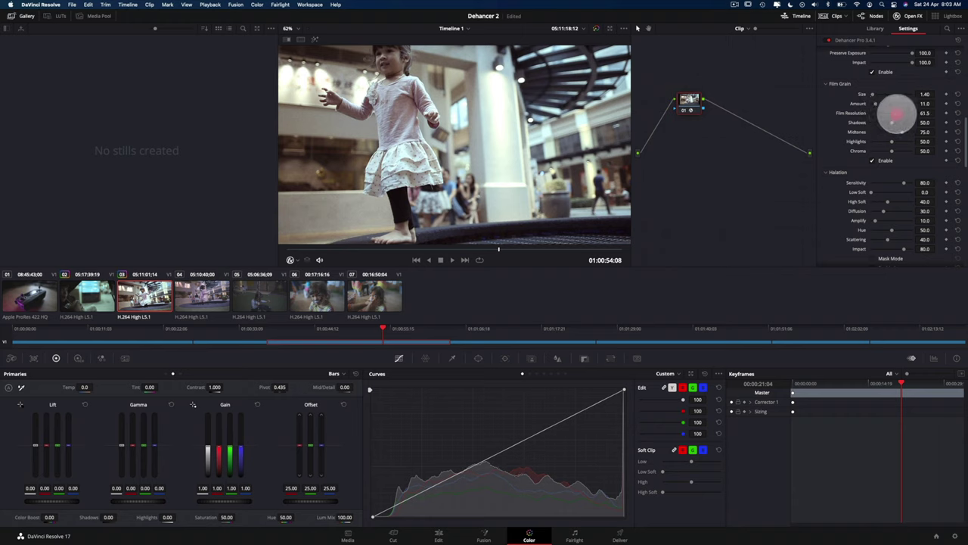
left_click_drag(904, 112, 882, 138)
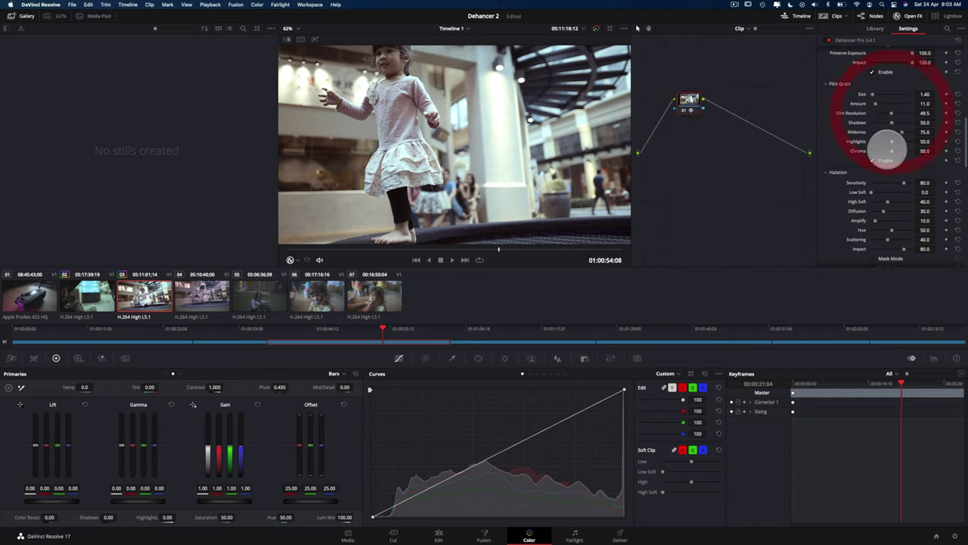
scroll(882, 144, "down", 3)
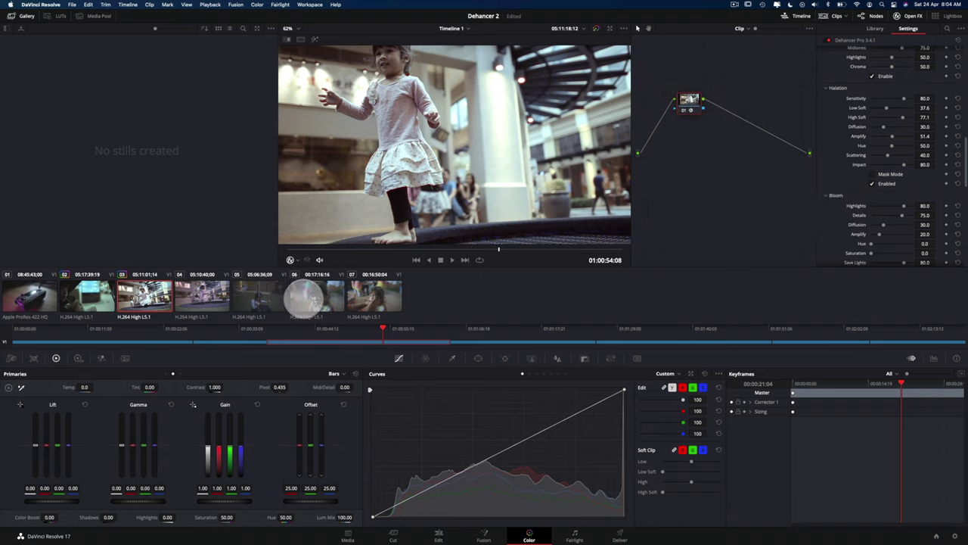
Select the tiger-face clip (06) in the clip strip for grading.
left_click(305, 298)
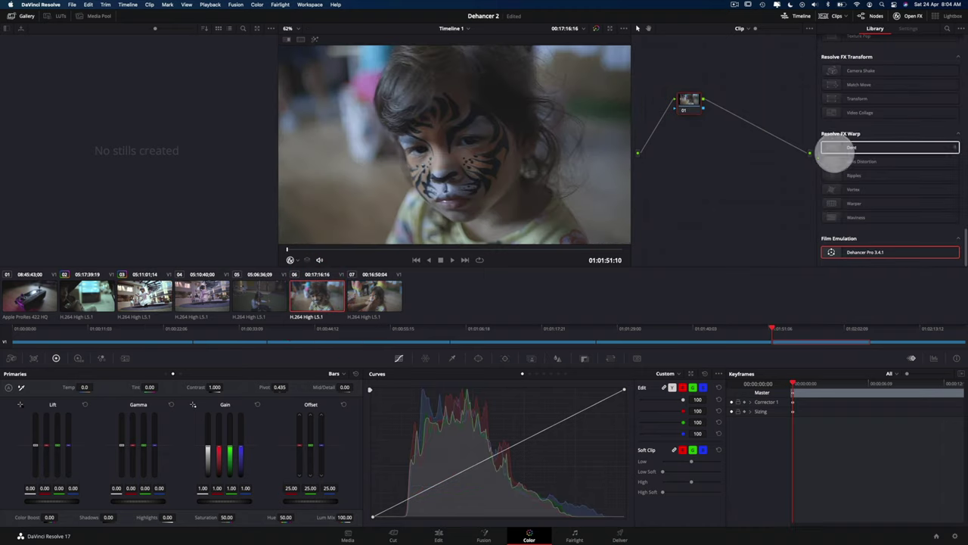
Add Dehancer Pro 3.4.1 from the OpenFX Film Emulation list to node 01.
scroll(413, 151, "down", 3)
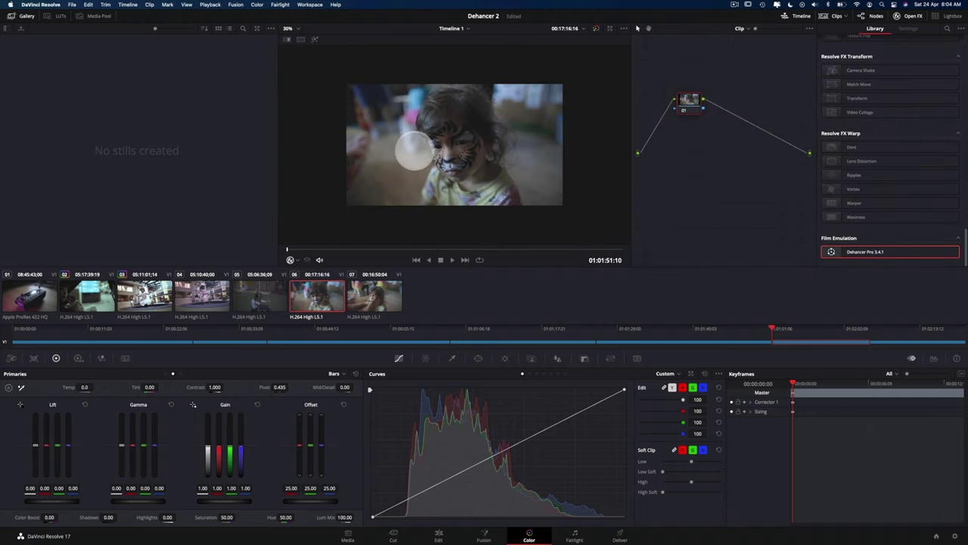
scroll(415, 150, "up", 3)
scroll(414, 150, "down", 2)
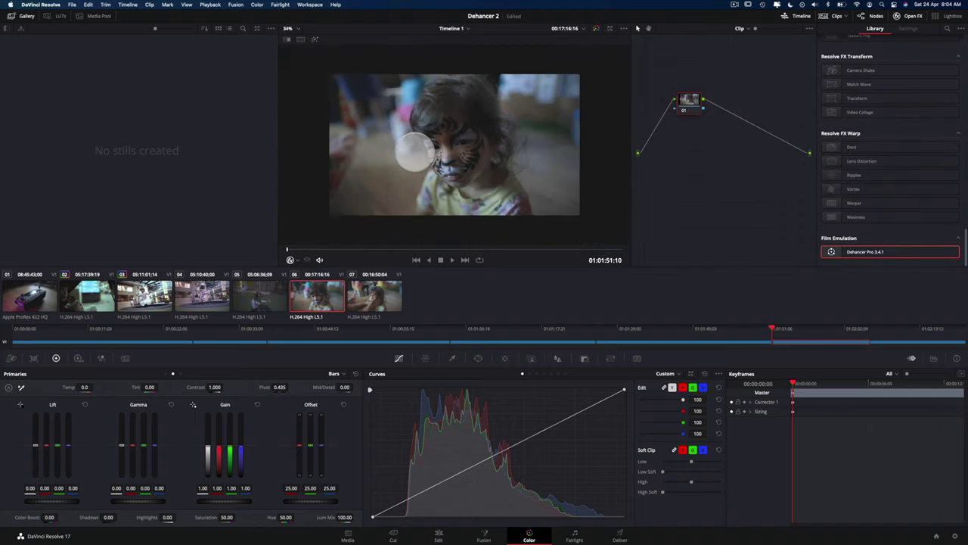
scroll(414, 150, "up", 1)
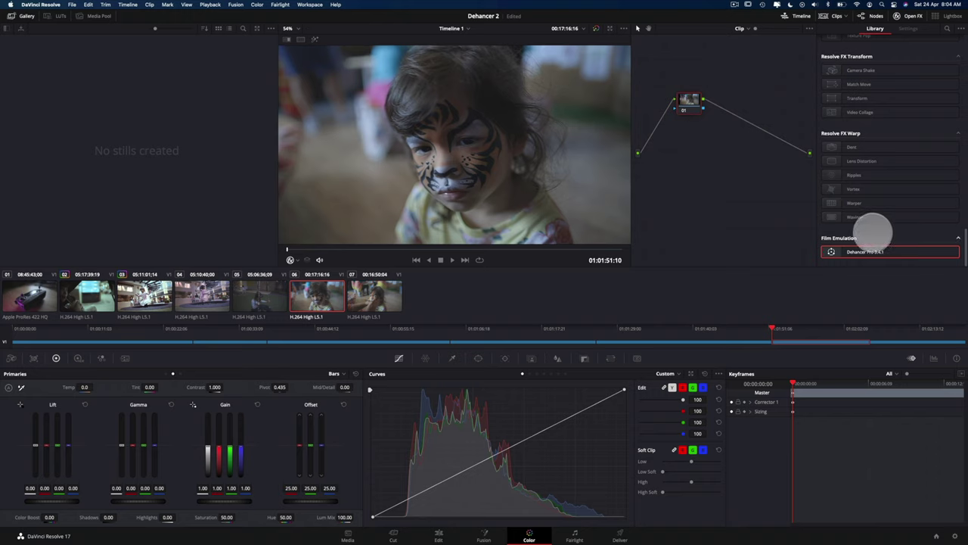
left_click_drag(827, 255, 688, 98)
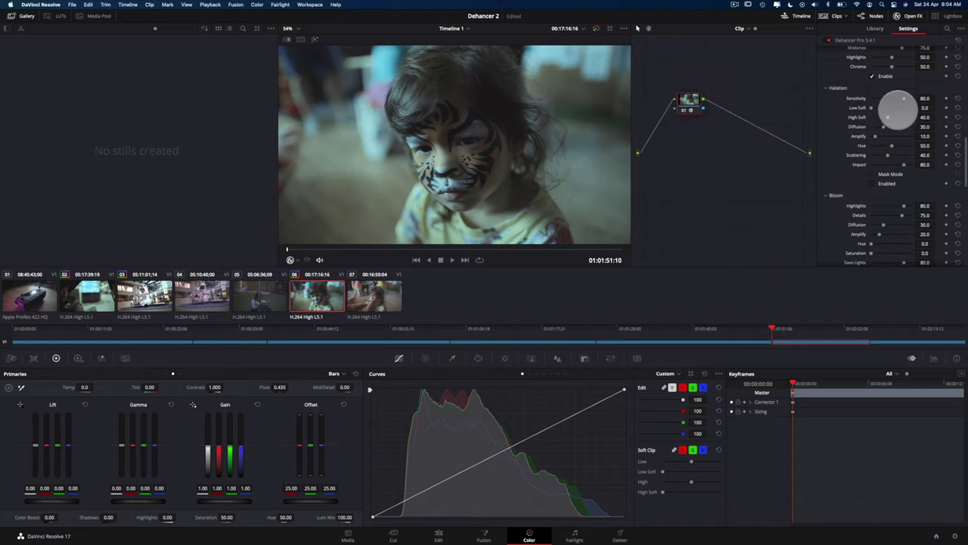
scroll(898, 109, "up", 3)
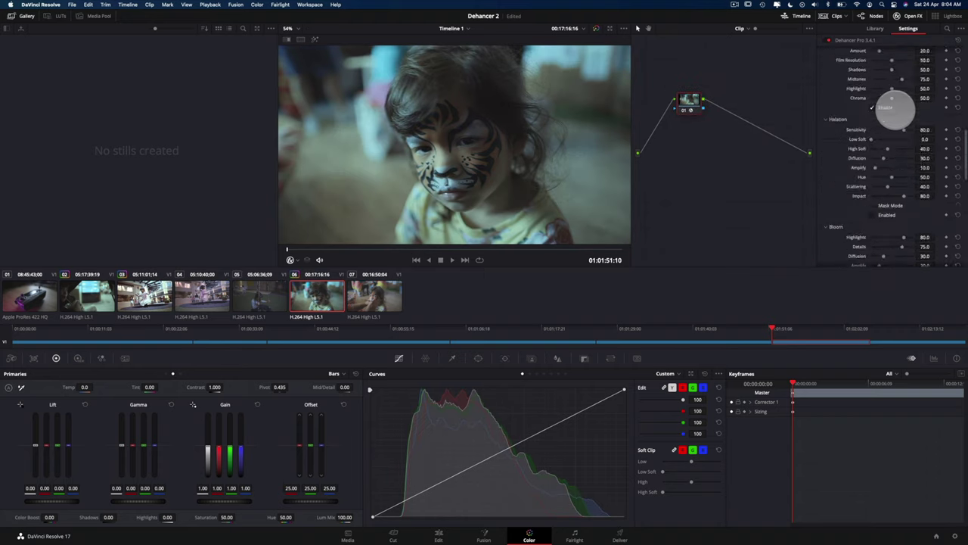
Lower Dehancer's Output Total Impact from 100 to 35.8.
scroll(895, 108, "down", 10)
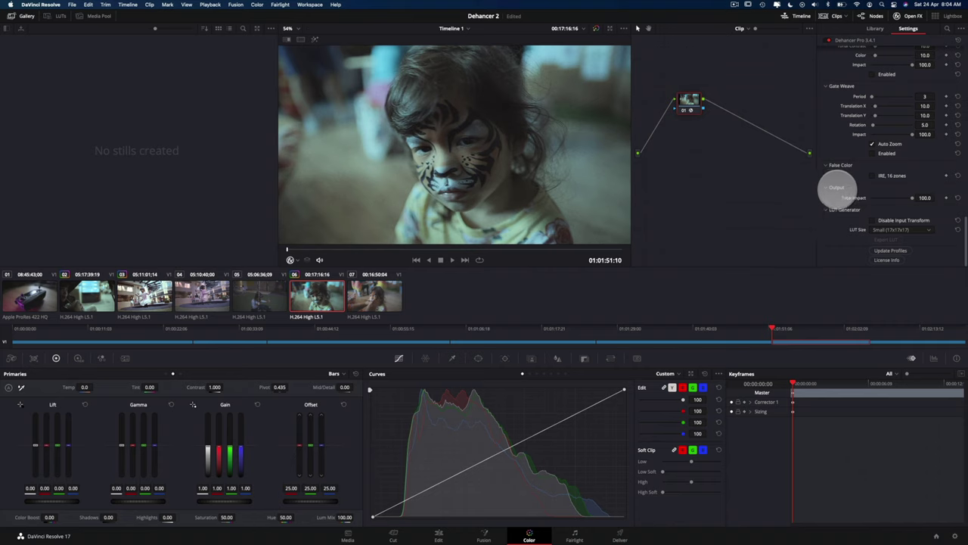
left_click(889, 198)
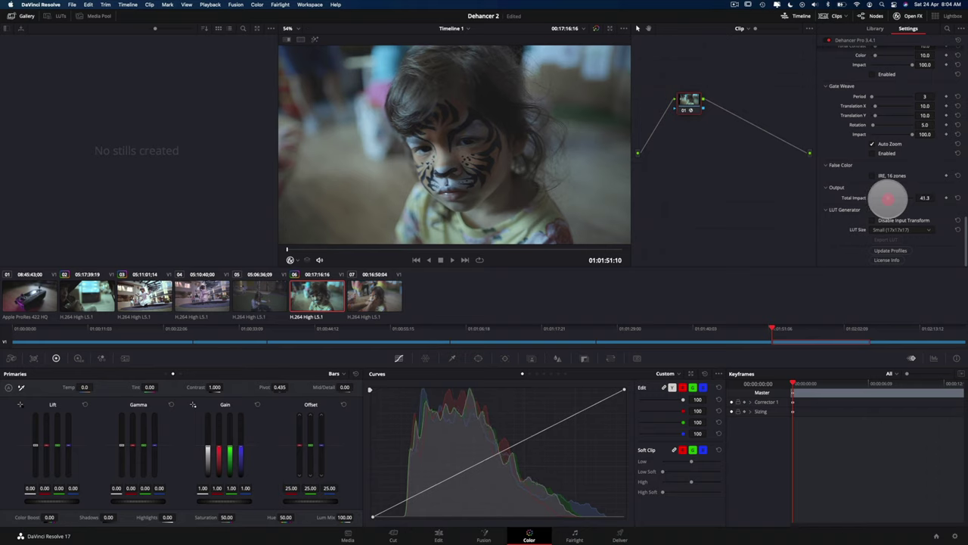
left_click_drag(889, 198, 921, 198)
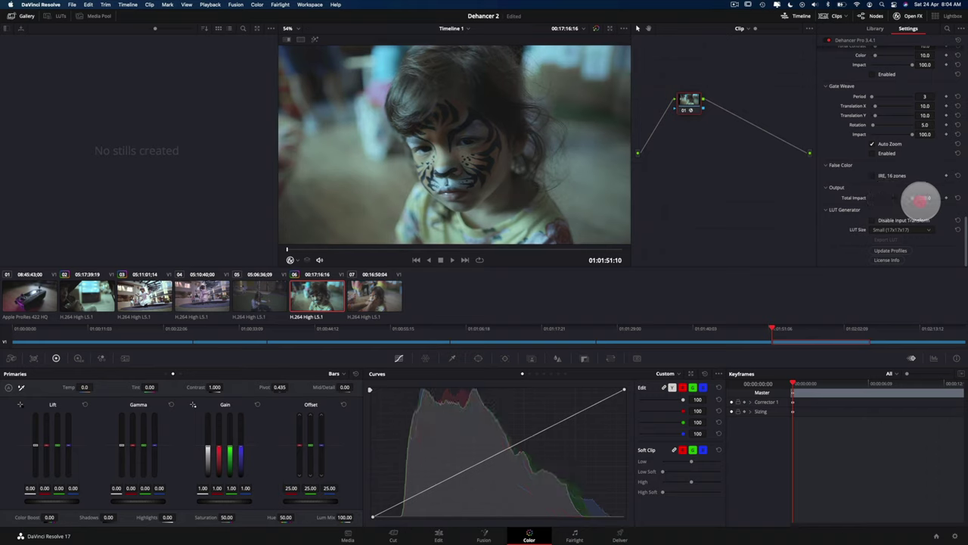
left_click_drag(918, 198, 887, 198)
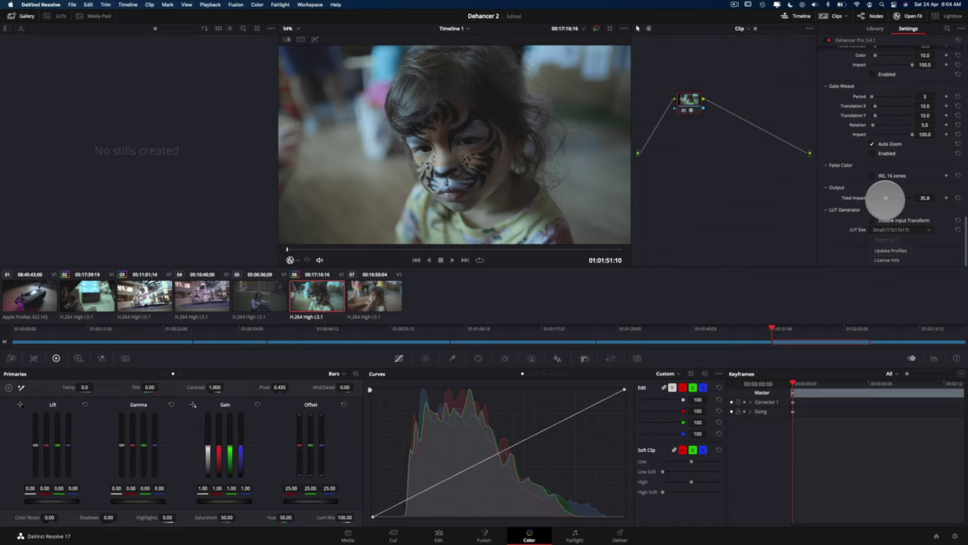
left_click(887, 198)
scroll(885, 182, "up", 10)
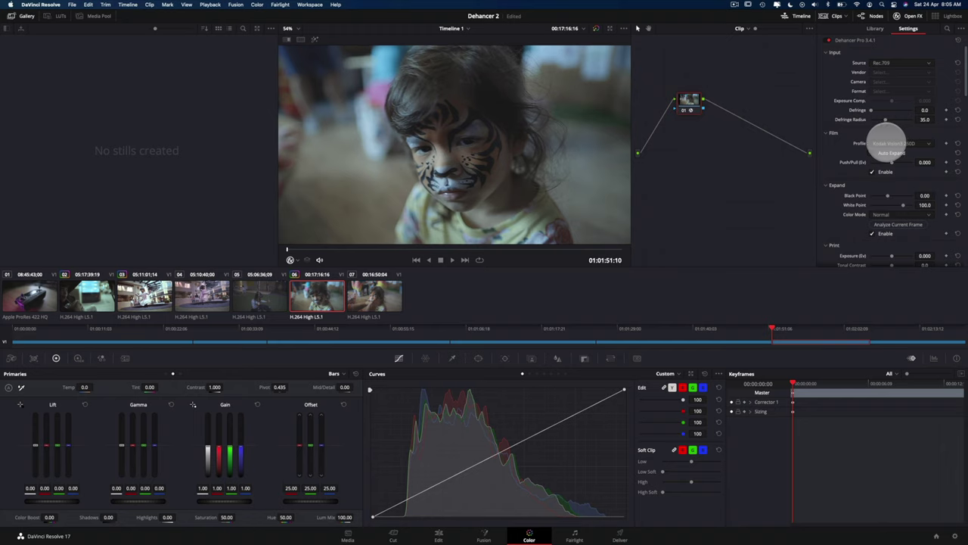
scroll(882, 144, "down", 2)
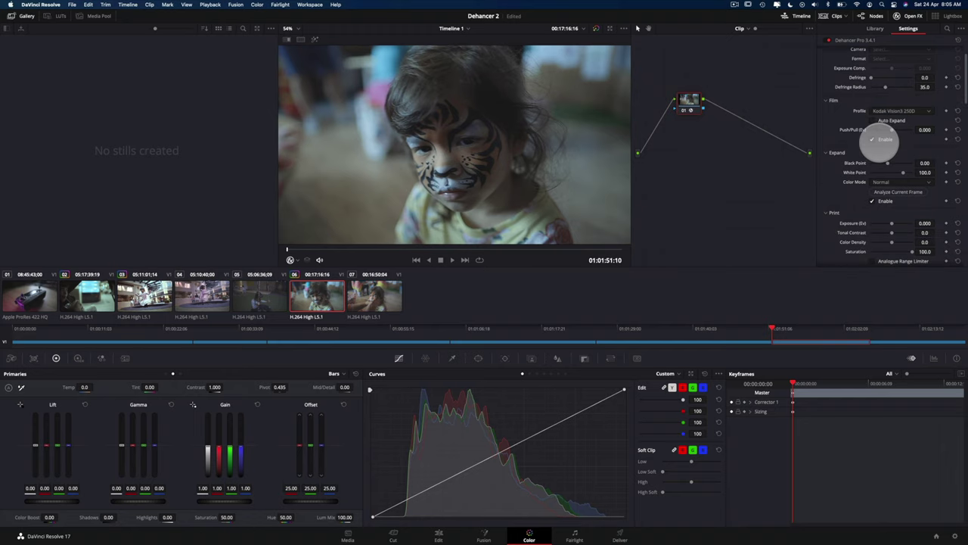
scroll(879, 143, "down", 2)
scroll(843, 190, "down", 5)
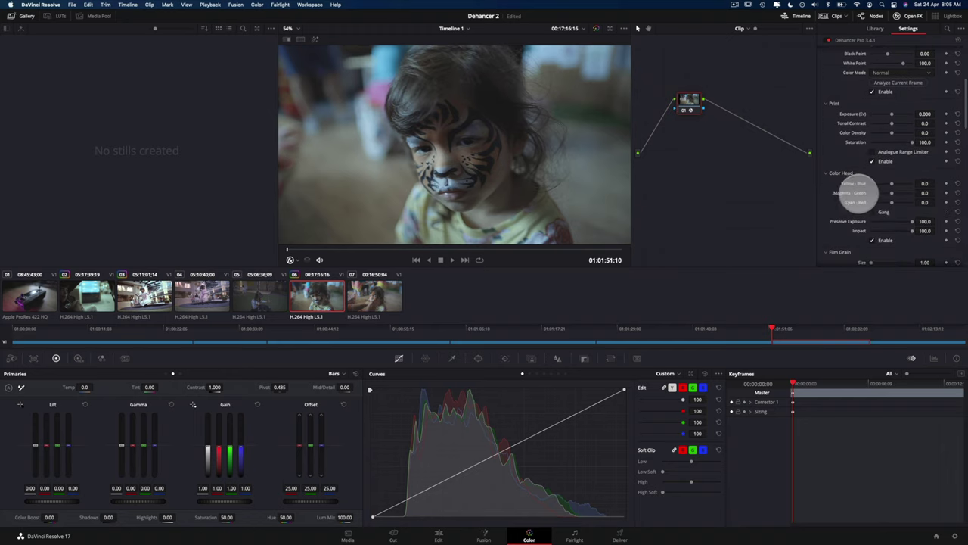
scroll(858, 192, "down", 2)
Set grain Size 3.32 and Chroma 73.4; raise halation Low Soft to 57.8 and Diffusion to 67.9.
scroll(890, 216, "down", 2)
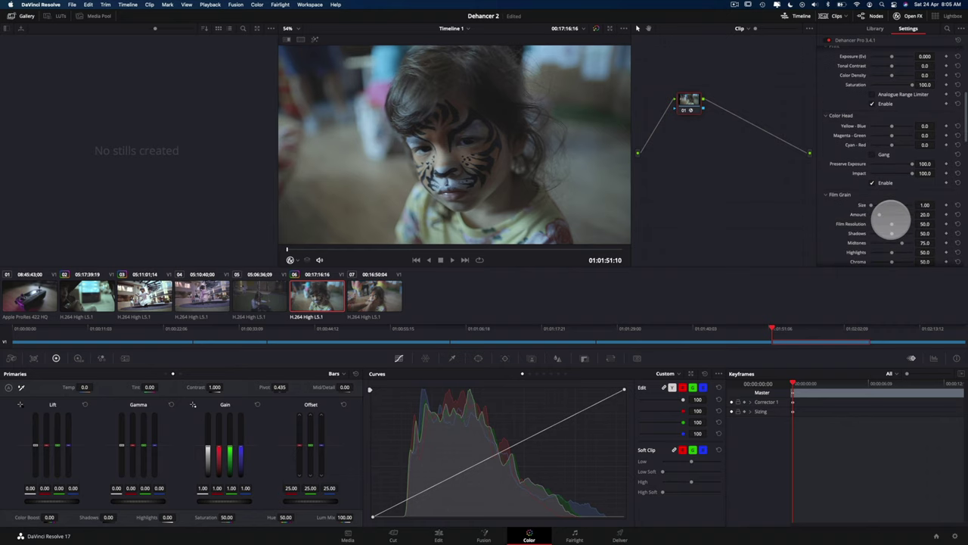
left_click(881, 205)
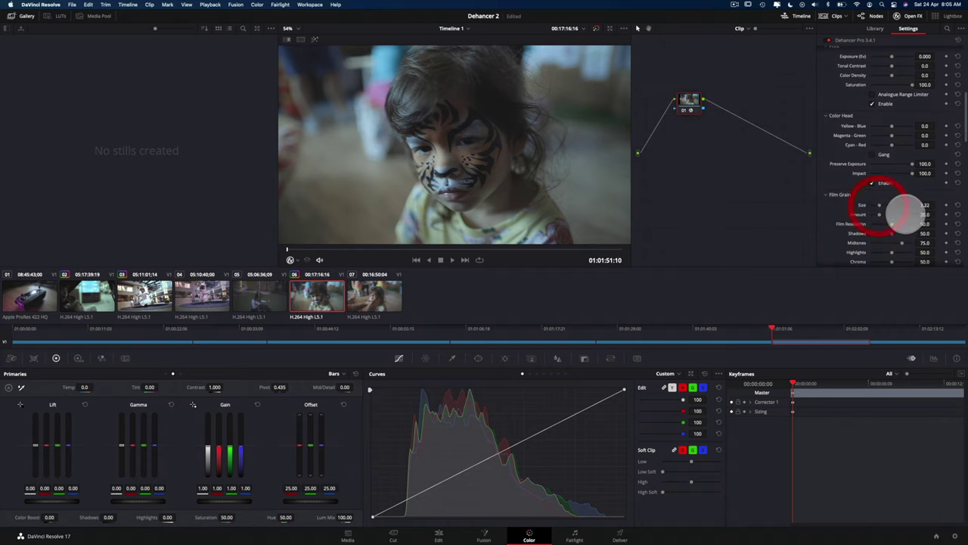
scroll(893, 211, "down", 6)
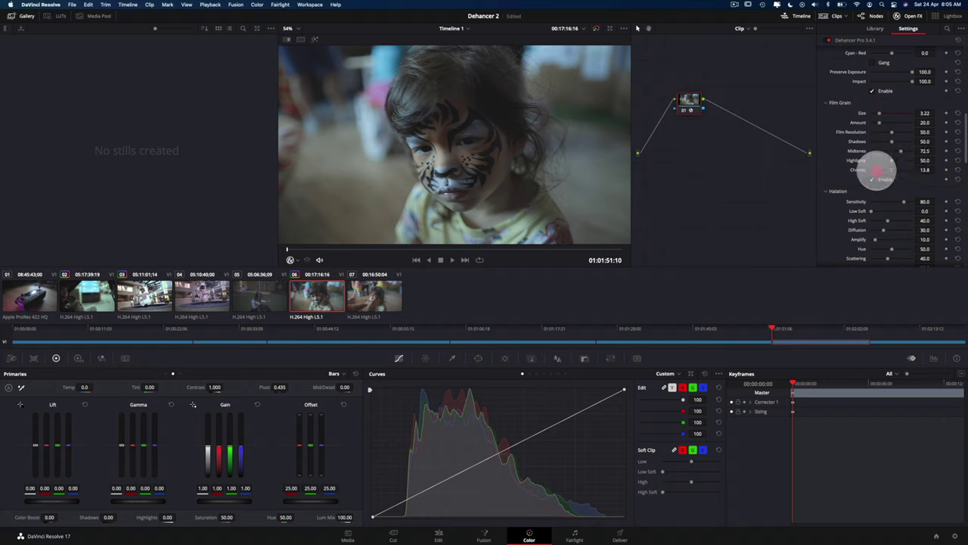
left_click_drag(876, 171, 901, 171)
scroll(891, 168, "down", 5)
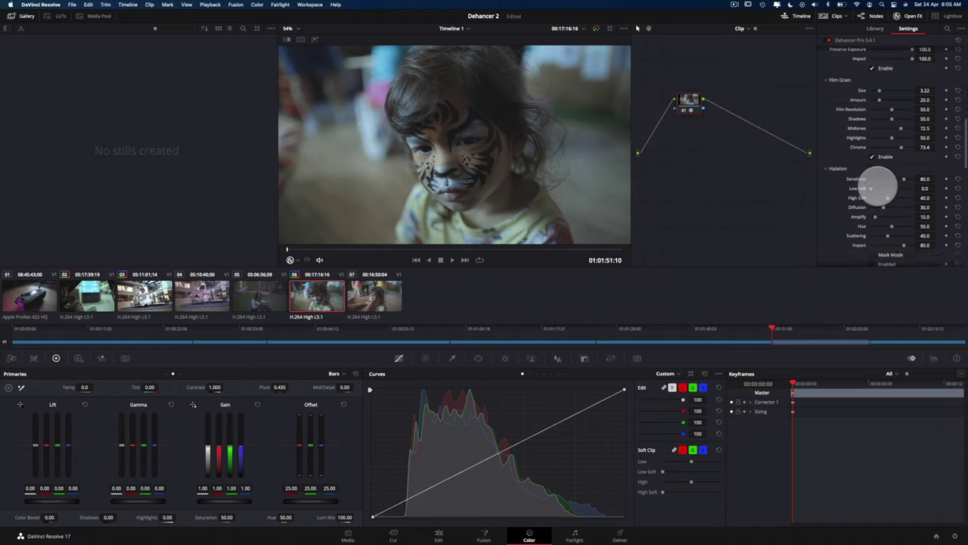
left_click_drag(885, 137, 900, 155)
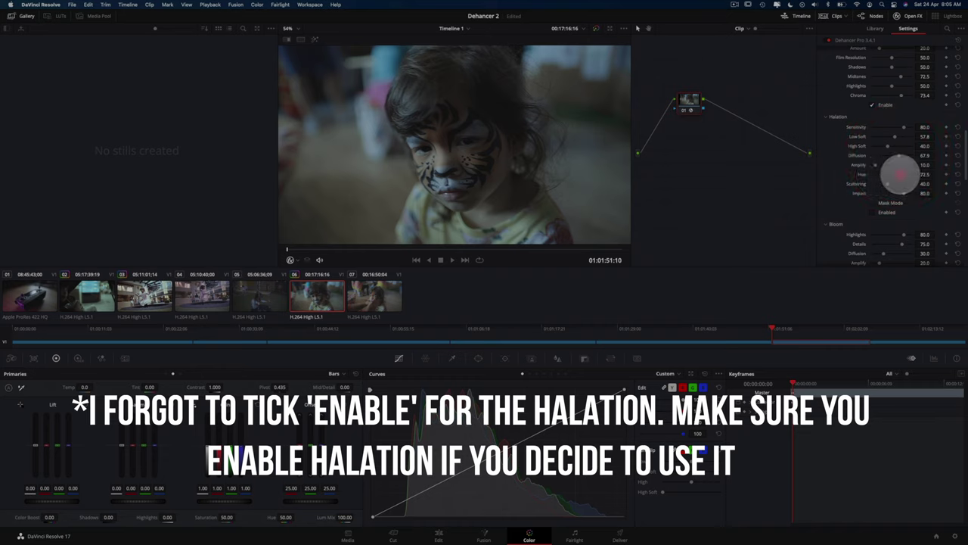
Raise halation Hue to 72.5 and Scattering to 69.7.
left_click(890, 183)
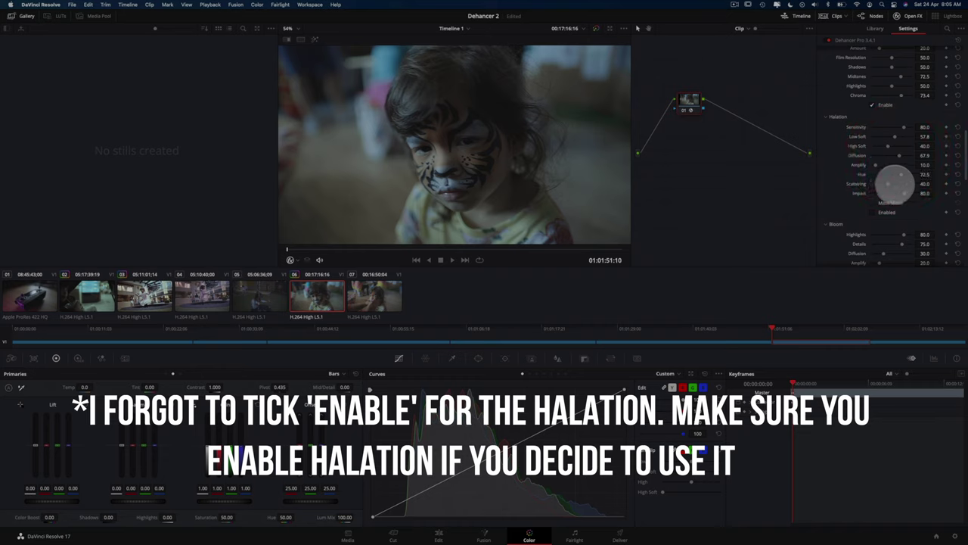
scroll(895, 184, "down", 2)
left_click(898, 143)
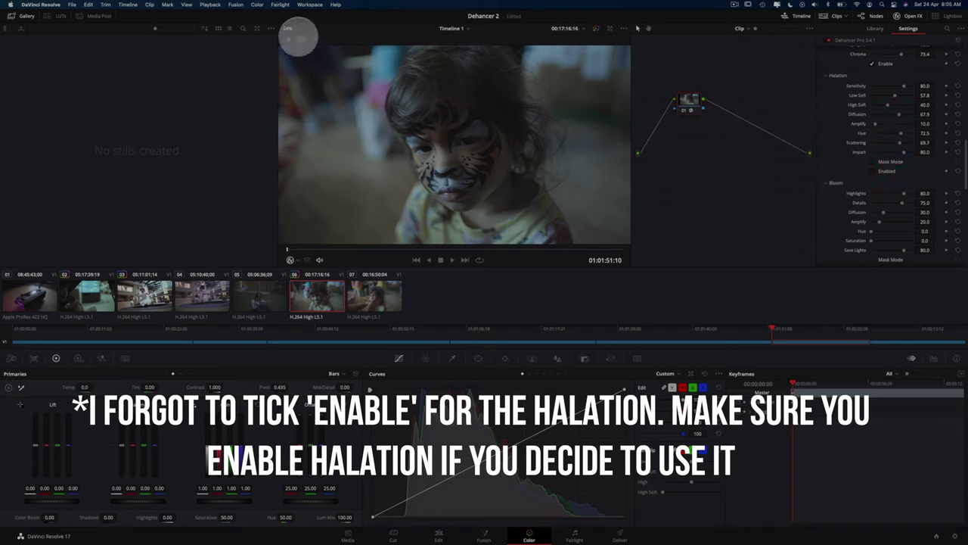
Inspect the grain at 100% zoom, then return the viewer to Fit.
left_click(290, 29)
left_click(292, 83)
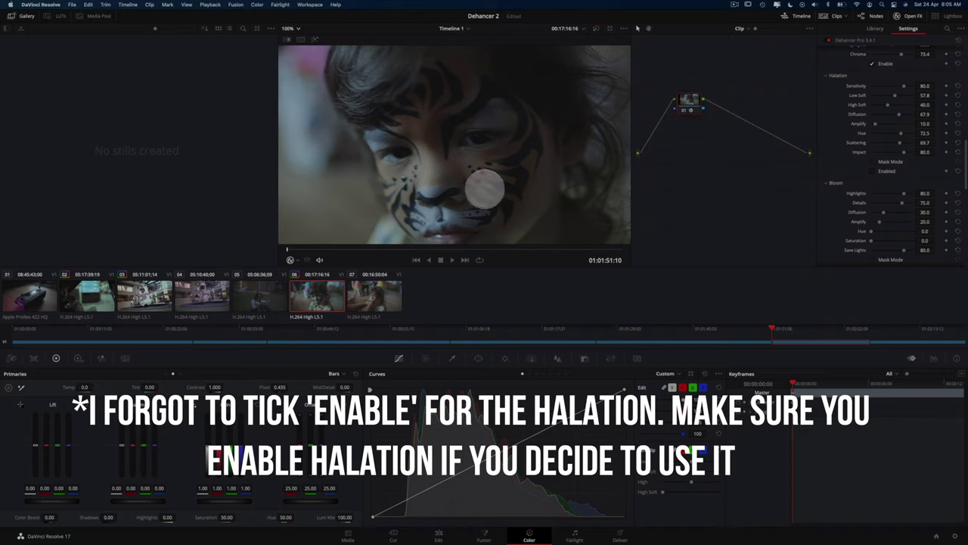
left_click(436, 161)
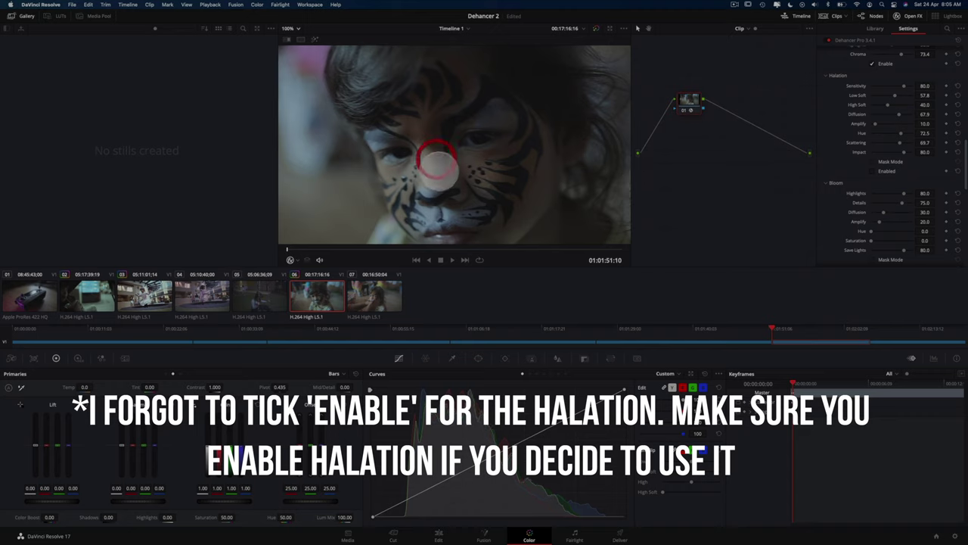
left_click(291, 28)
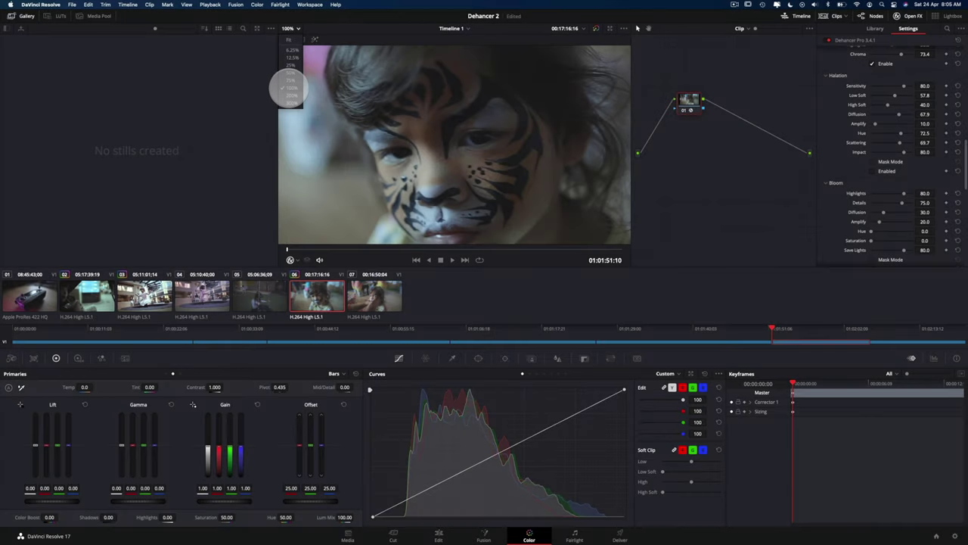
left_click(289, 39)
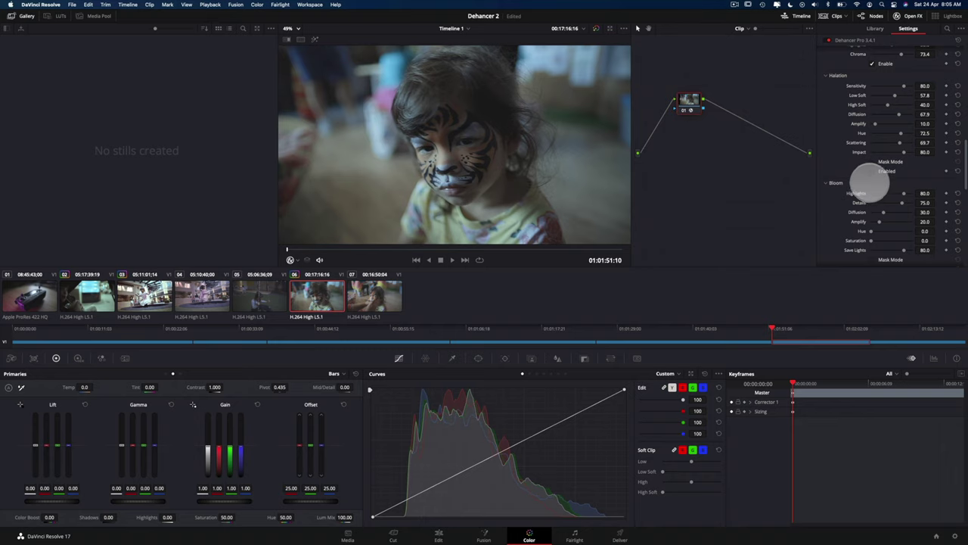
scroll(868, 197, "down", 3)
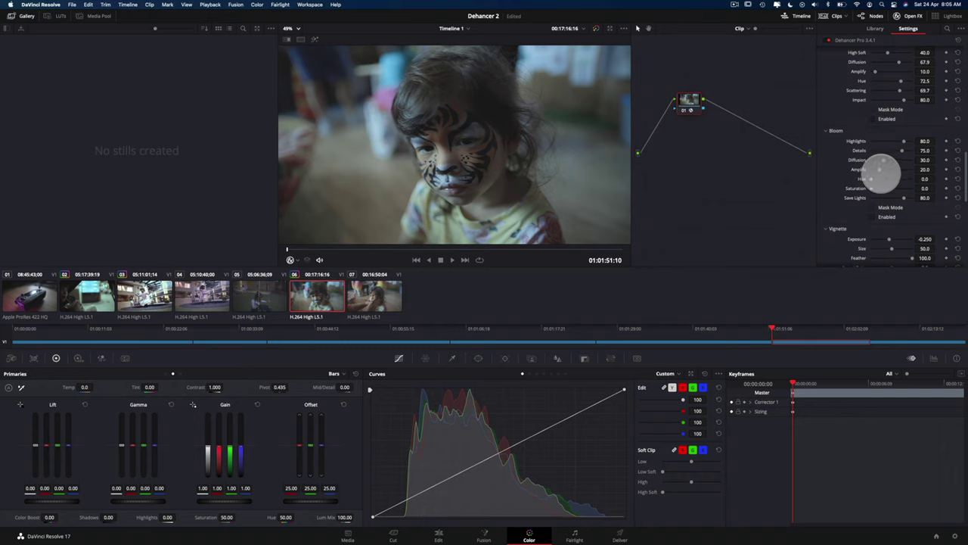
Enable the vignette with Exposure -2.000, Size 66.9, Feather 23.9 and Aspect Ratio -13.8.
scroll(885, 172, "down", 5)
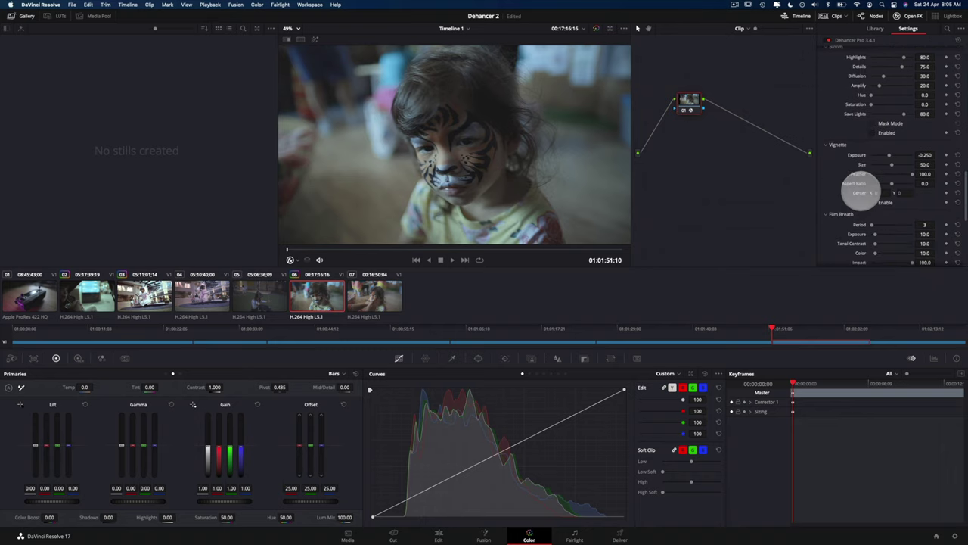
left_click(872, 201)
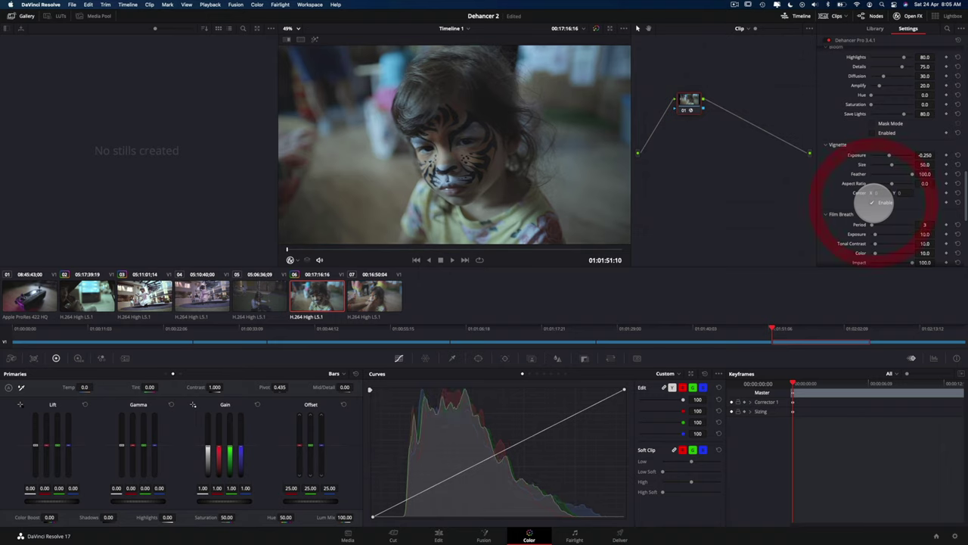
left_click_drag(879, 155, 853, 176)
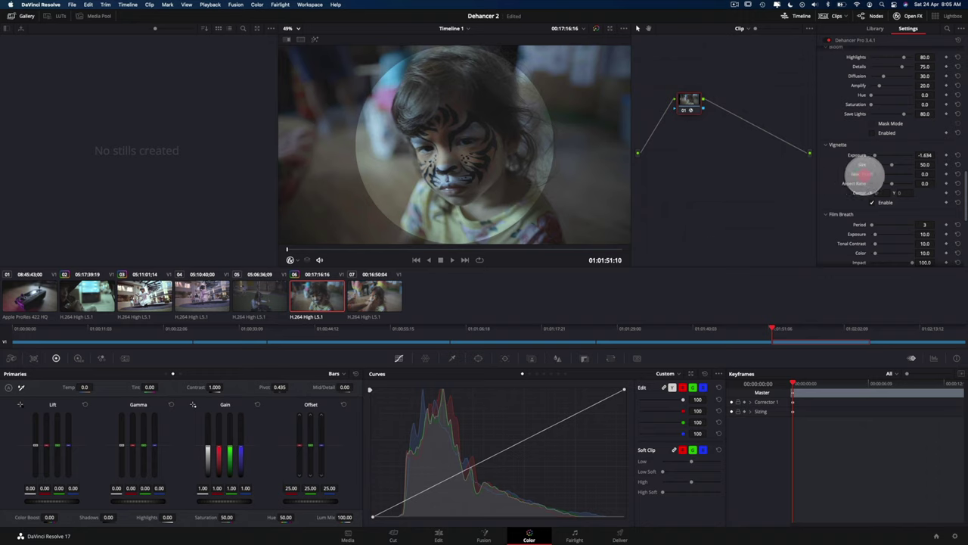
left_click_drag(870, 174, 876, 175)
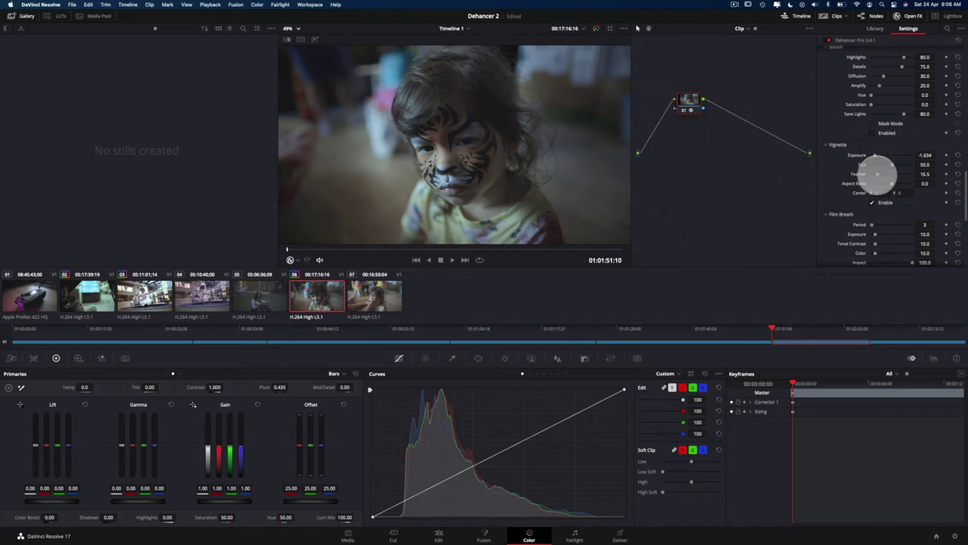
left_click_drag(876, 174, 899, 164)
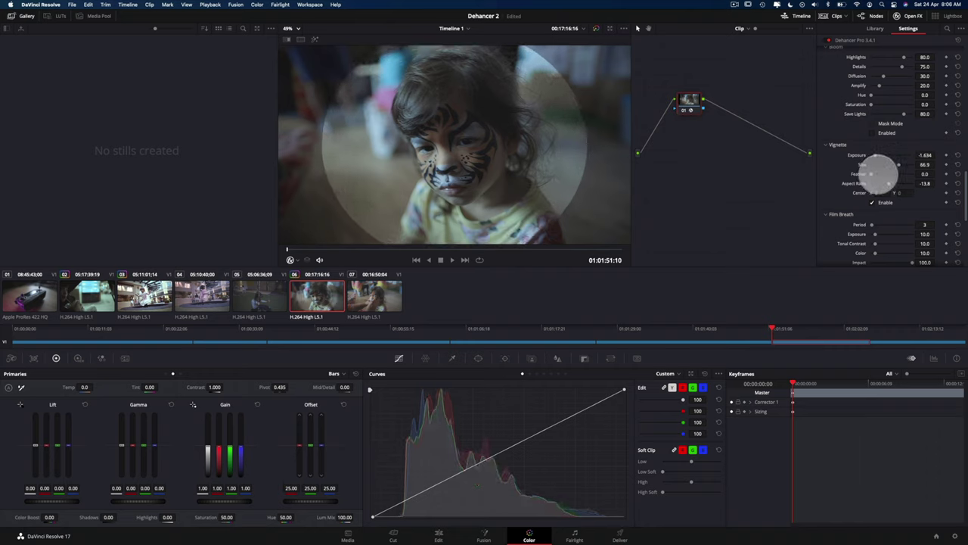
left_click_drag(870, 174, 882, 174)
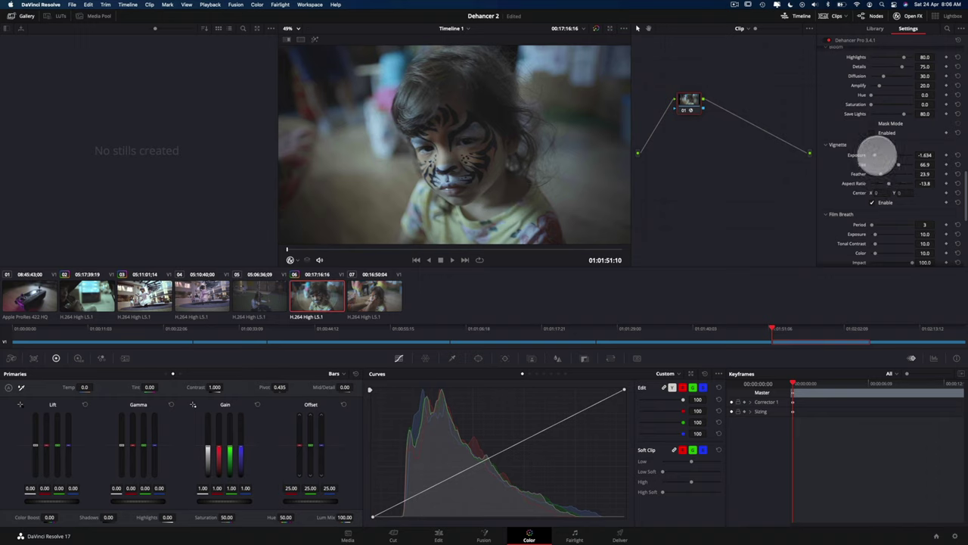
left_click_drag(880, 155, 925, 155)
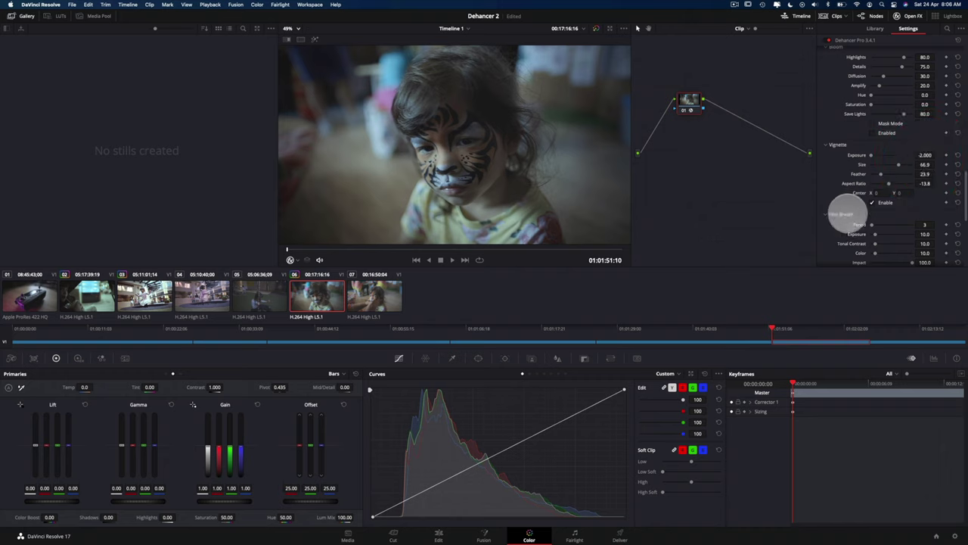
scroll(882, 205, "down", 3)
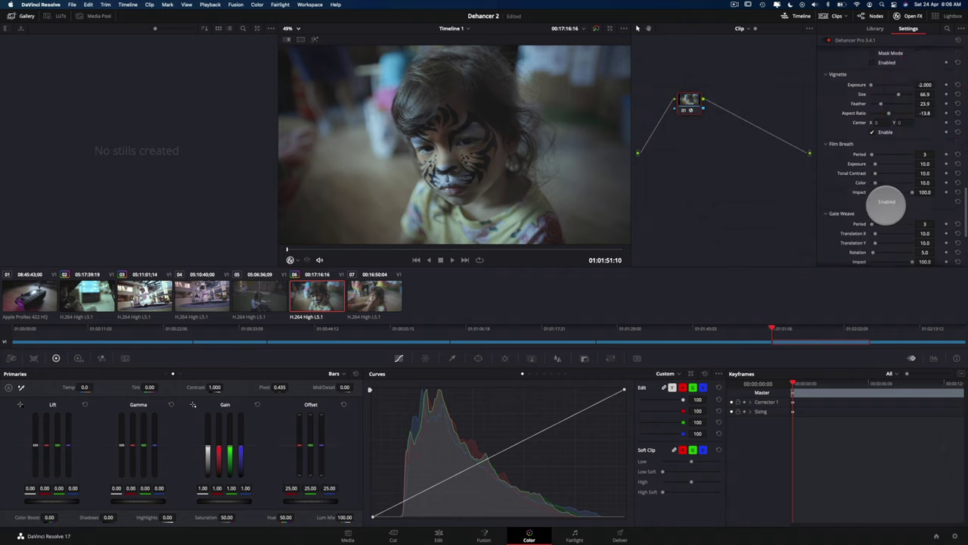
scroll(888, 205, "down", 2)
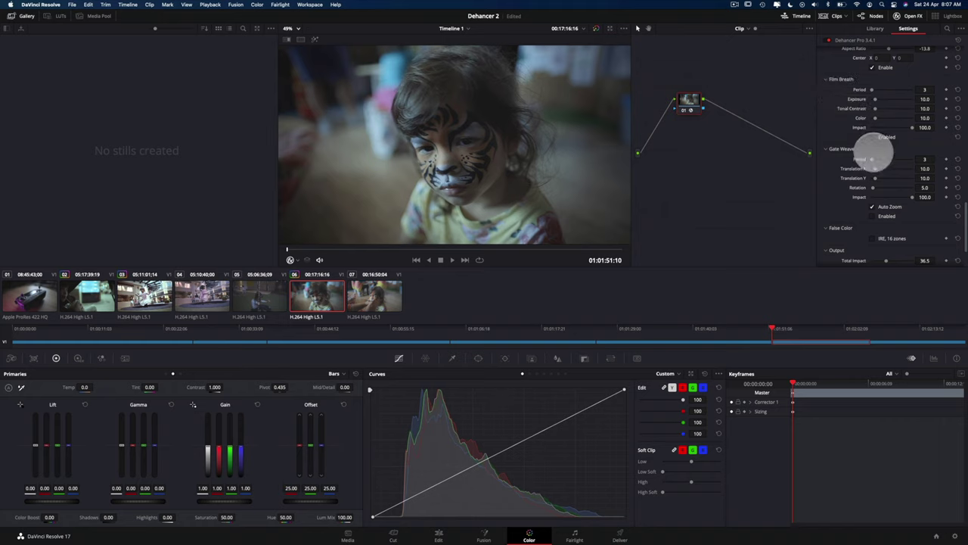
scroll(848, 182, "down", 5)
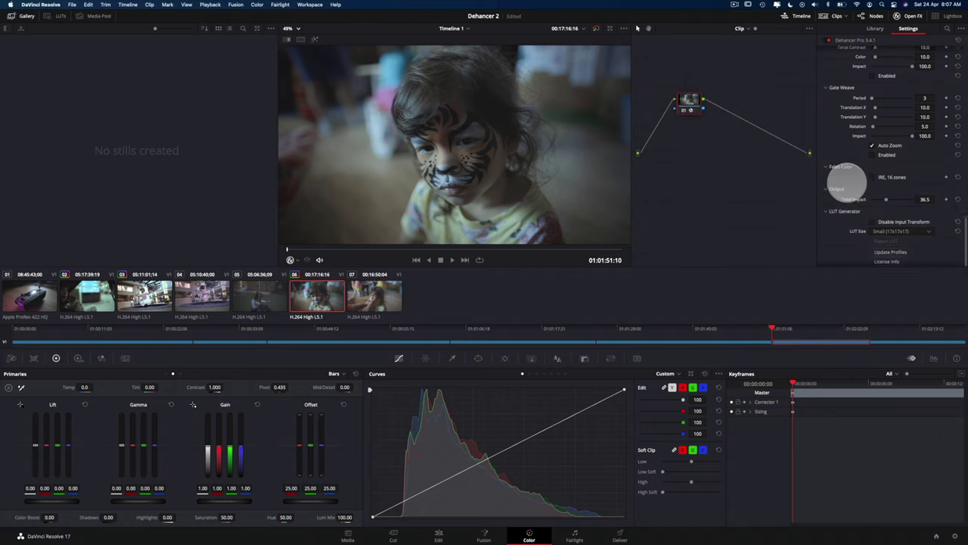
scroll(847, 183, "up", 1)
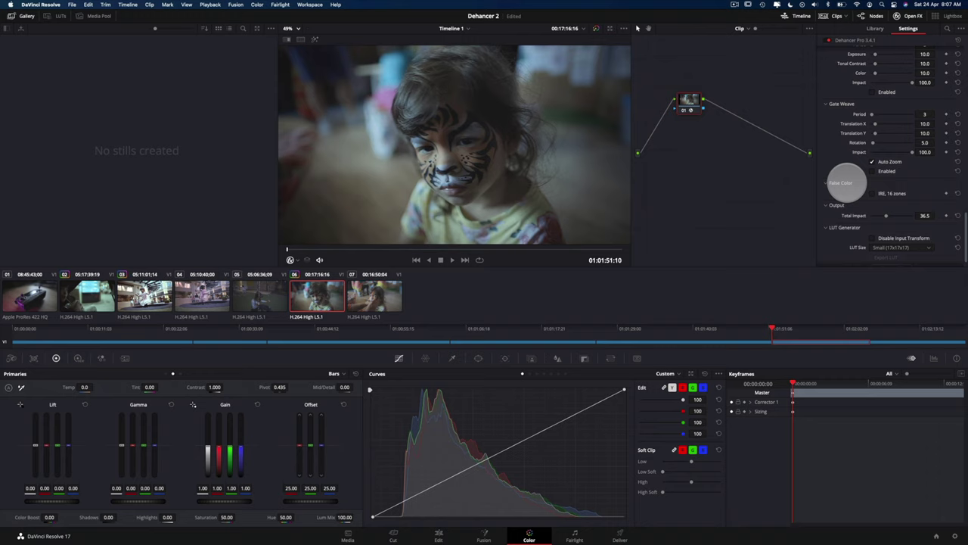
scroll(846, 182, "down", 1)
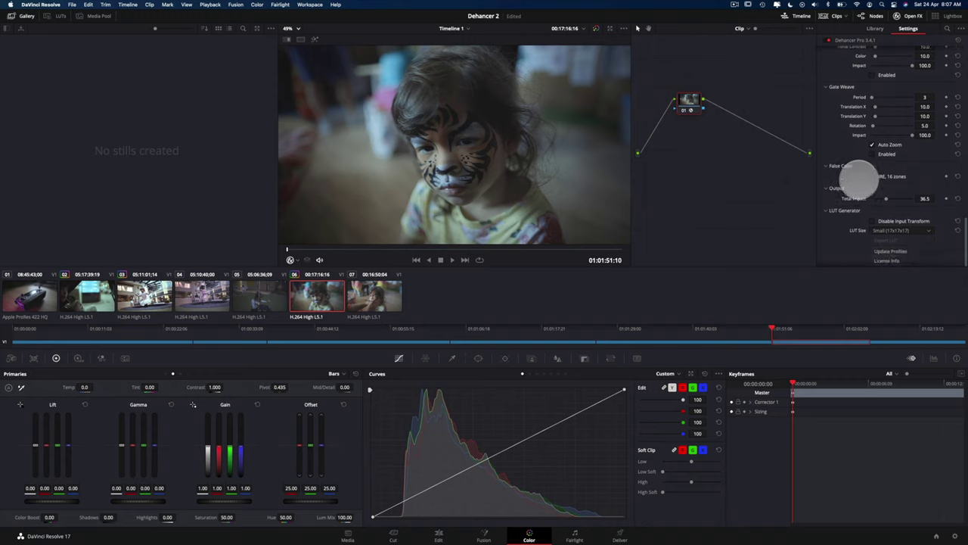
scroll(859, 177, "up", 10)
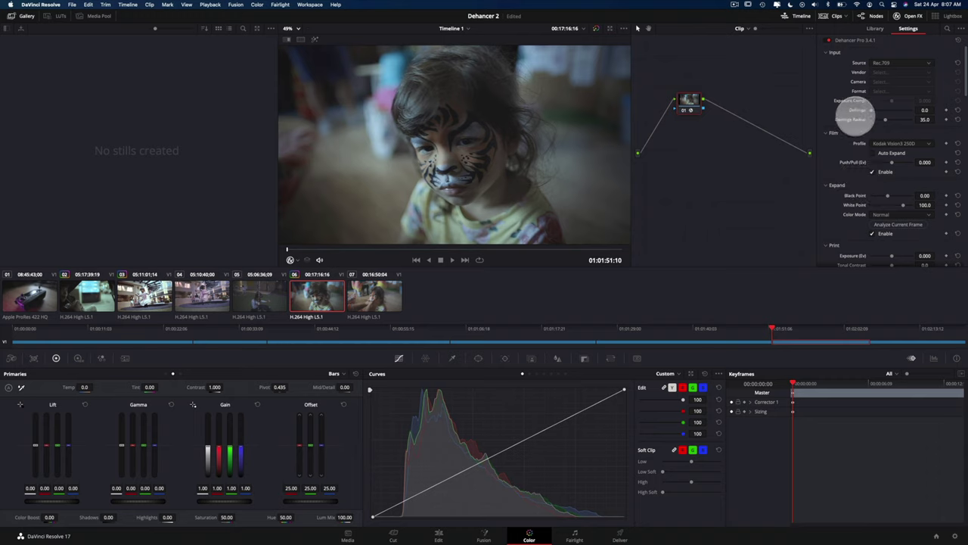
scroll(855, 114, "down", 6)
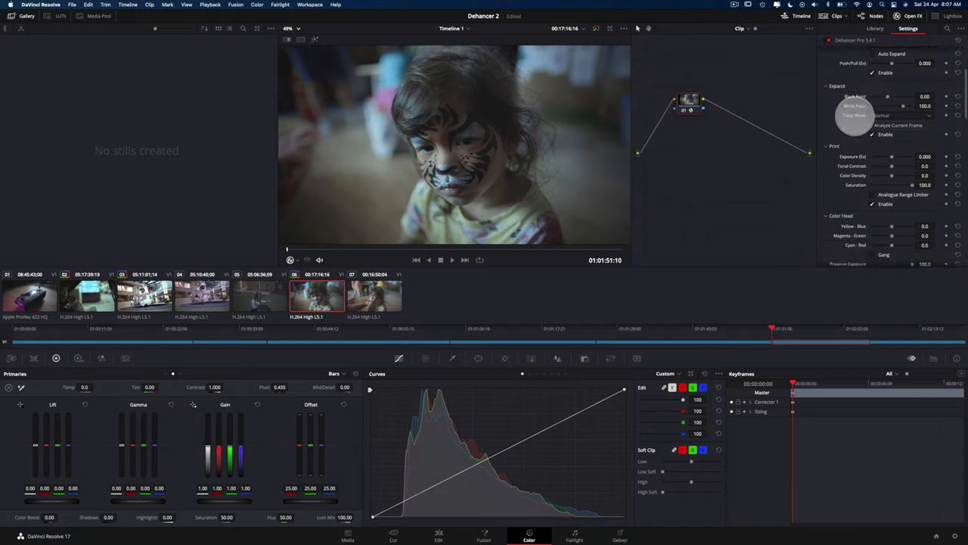
scroll(845, 150, "down", 6)
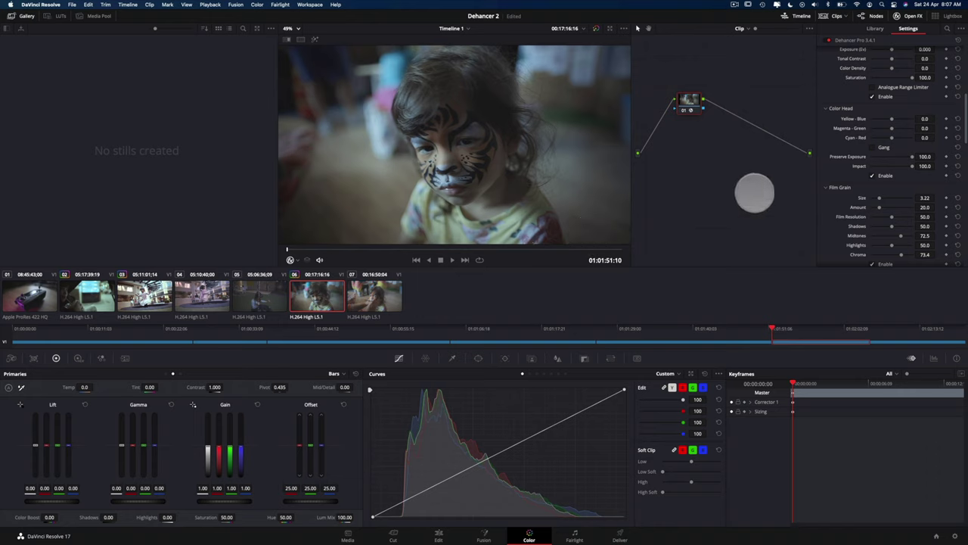
Build an S-curve with a lowered shadow point and raised highlight point, and set Temp to 450.0.
left_click_drag(689, 102, 690, 115)
left_click_drag(476, 469, 481, 466)
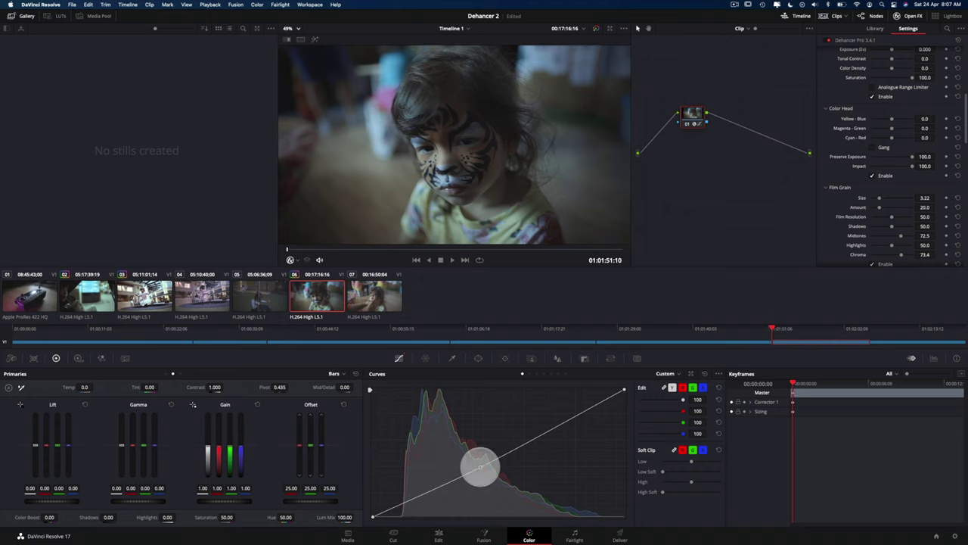
left_click(480, 467)
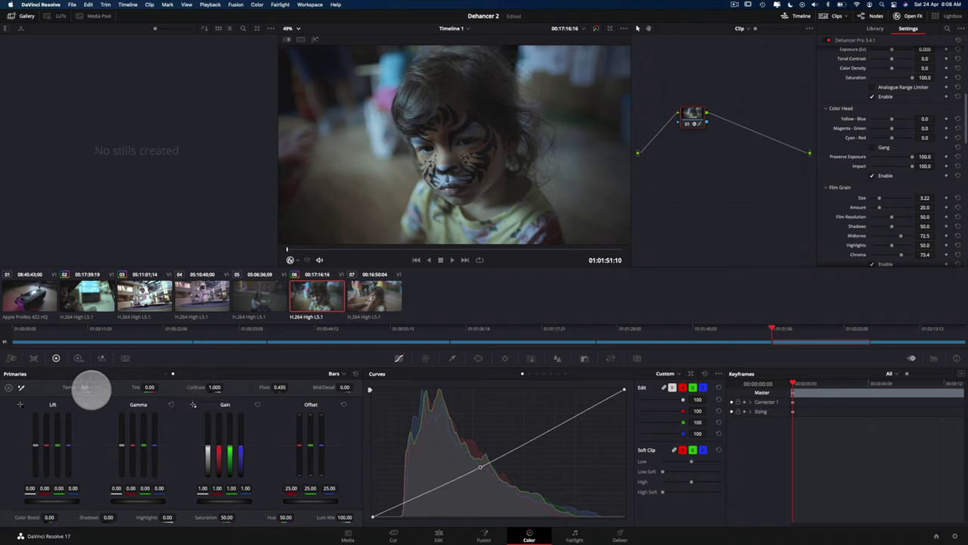
mouse_move(81, 386)
left_mouse_down()
mouse_move(98, 388)
mouse_move(86, 389)
mouse_move(92, 375)
left_mouse_up()
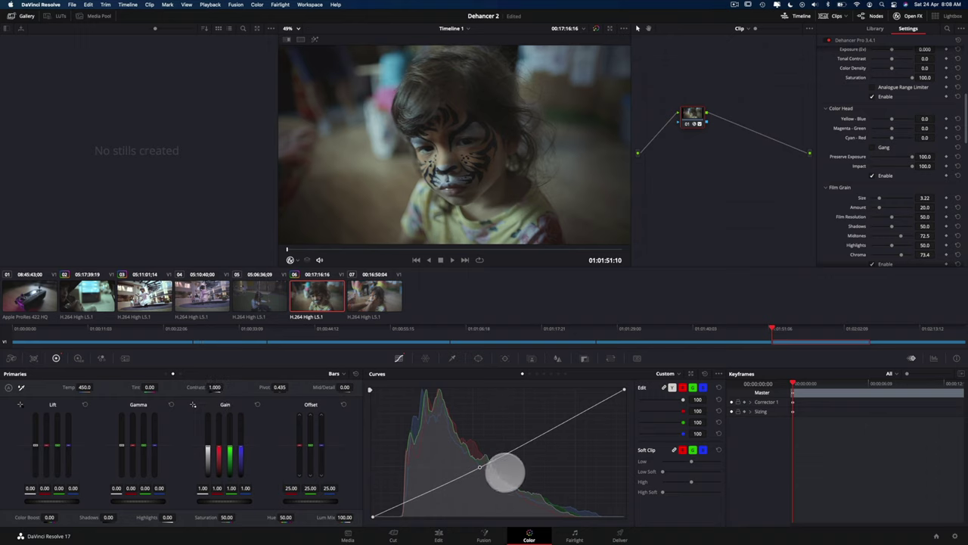
left_click_drag(477, 467, 478, 466)
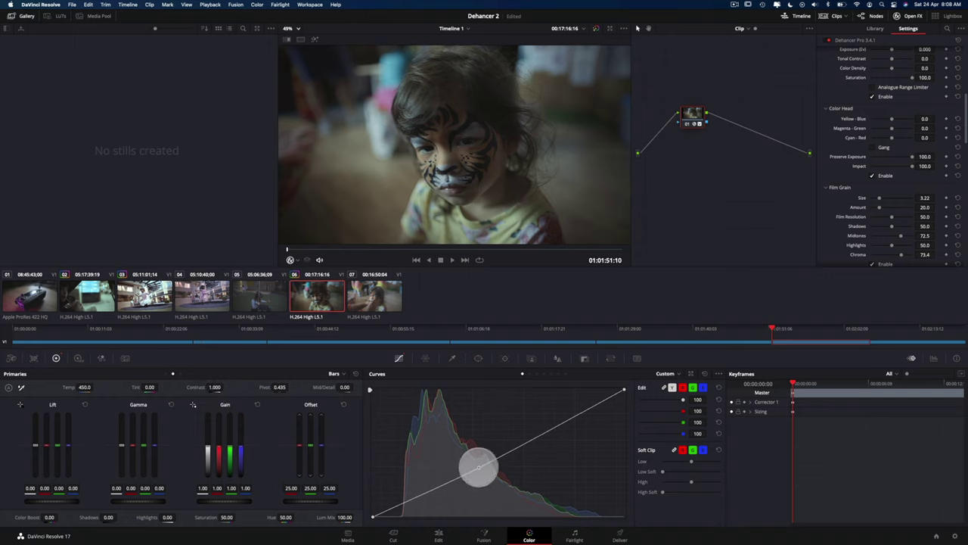
left_click(477, 466)
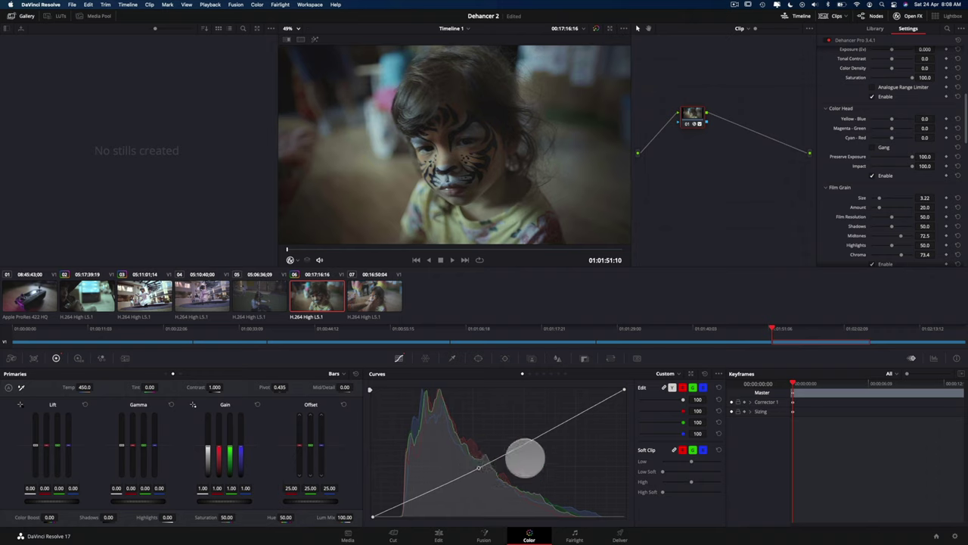
left_click(530, 436)
left_click_drag(529, 436, 525, 429)
left_click_drag(478, 467, 477, 471)
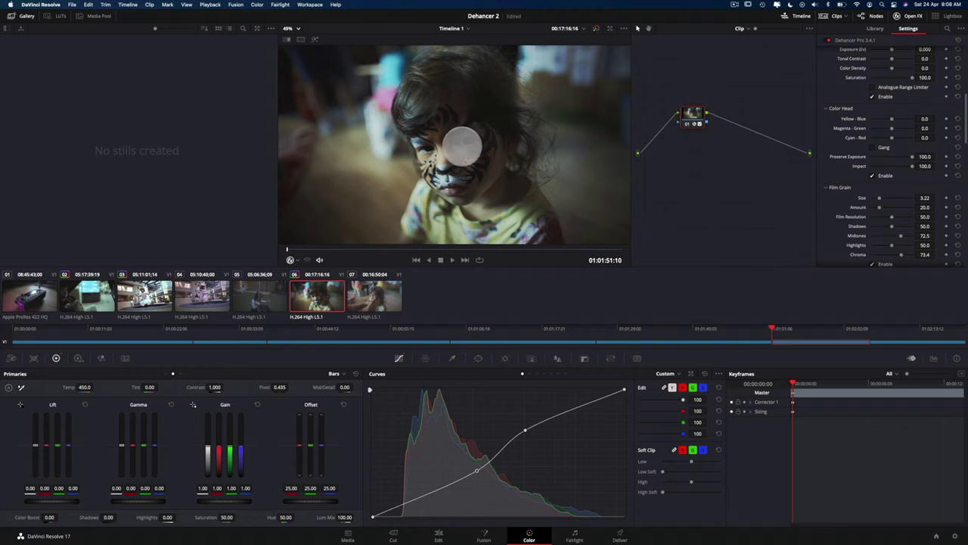
Grab clip 06's grade as a gallery still.
left_click(373, 295)
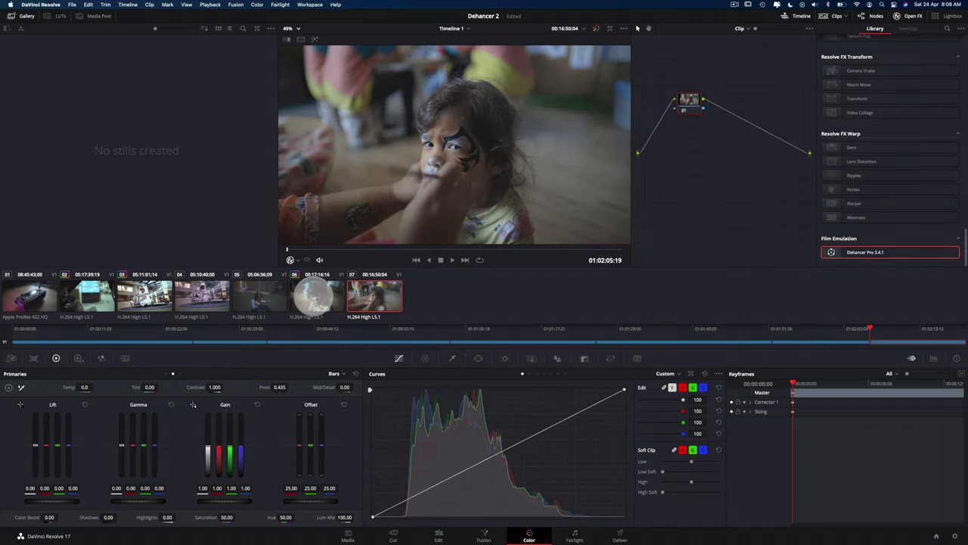
left_click(317, 295)
right_click(394, 162)
left_click(405, 171)
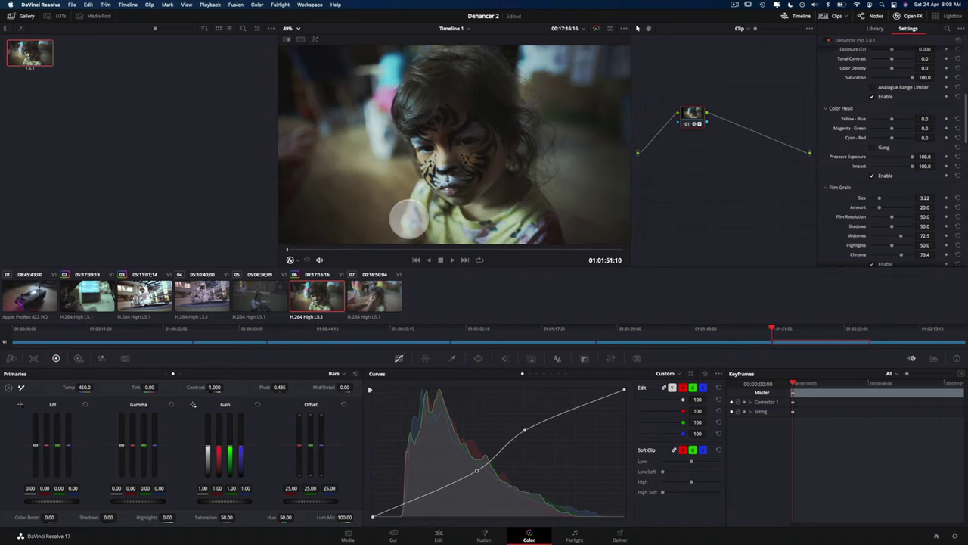
Apply the still's grade to clip 07 and play it back.
left_click(373, 291)
right_click(37, 52)
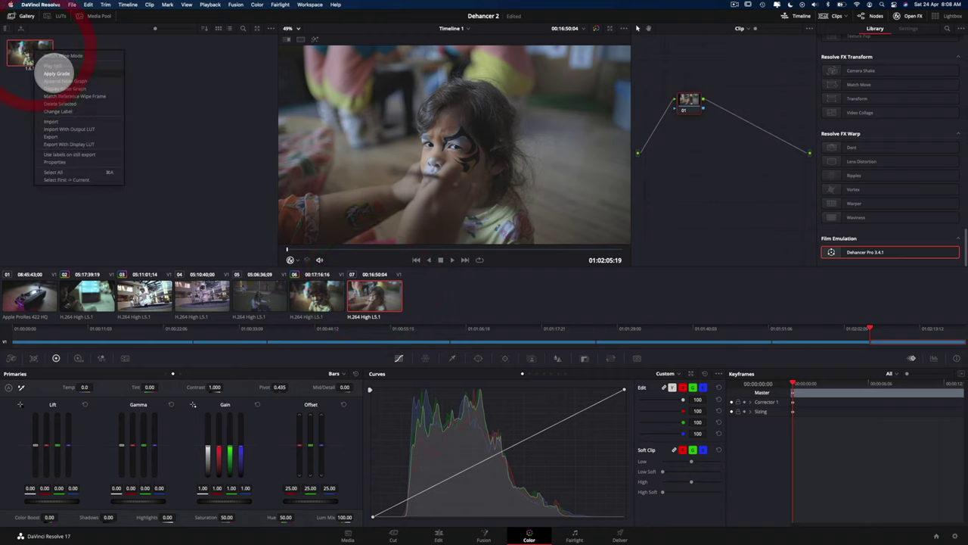
left_click(56, 73)
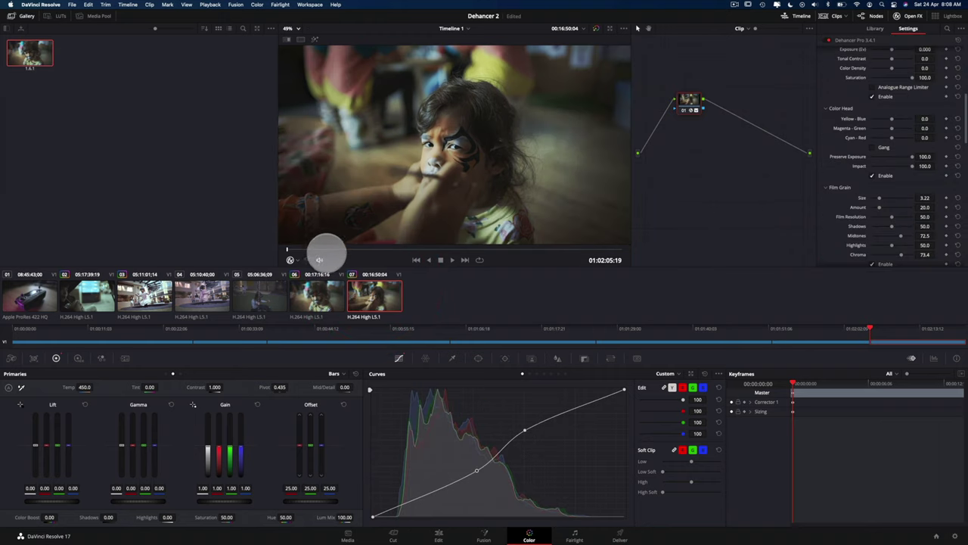
key("space")
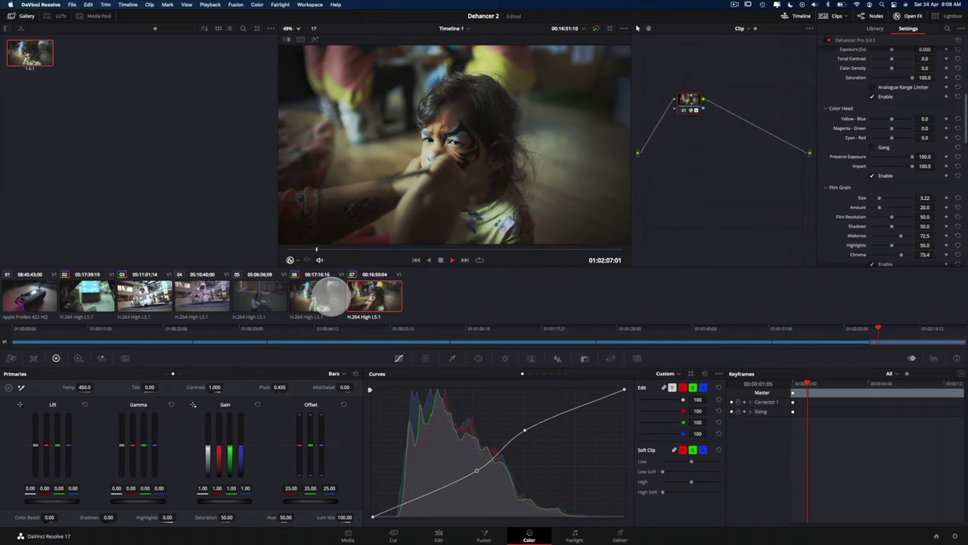